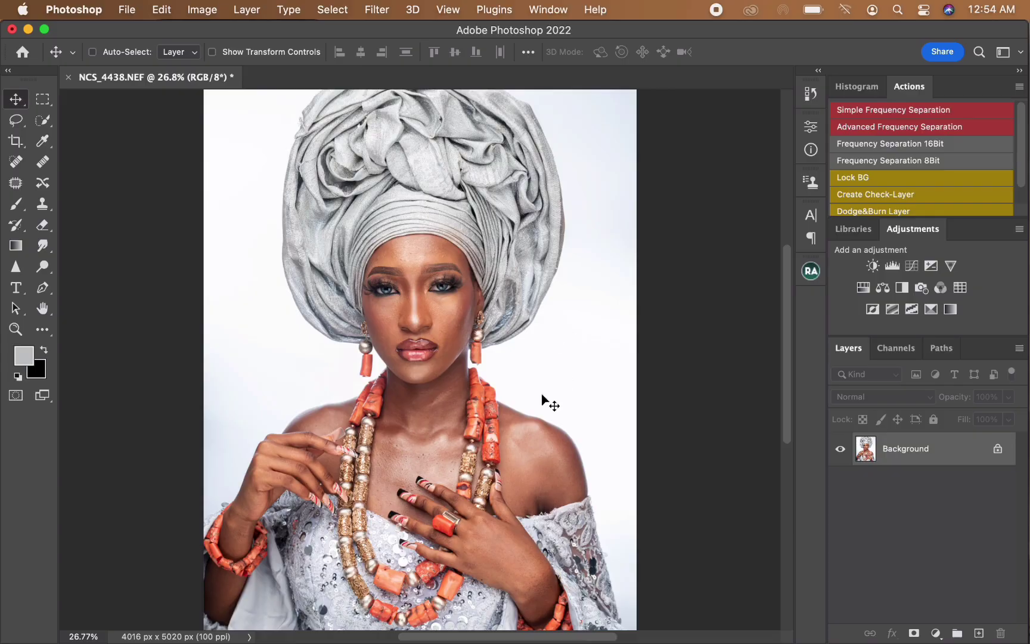
Step: Duplicate the background layer and run the Frequency Separation 8Bit action with a Gaussian Blur radius of 7.2 pixels
key(super+j)
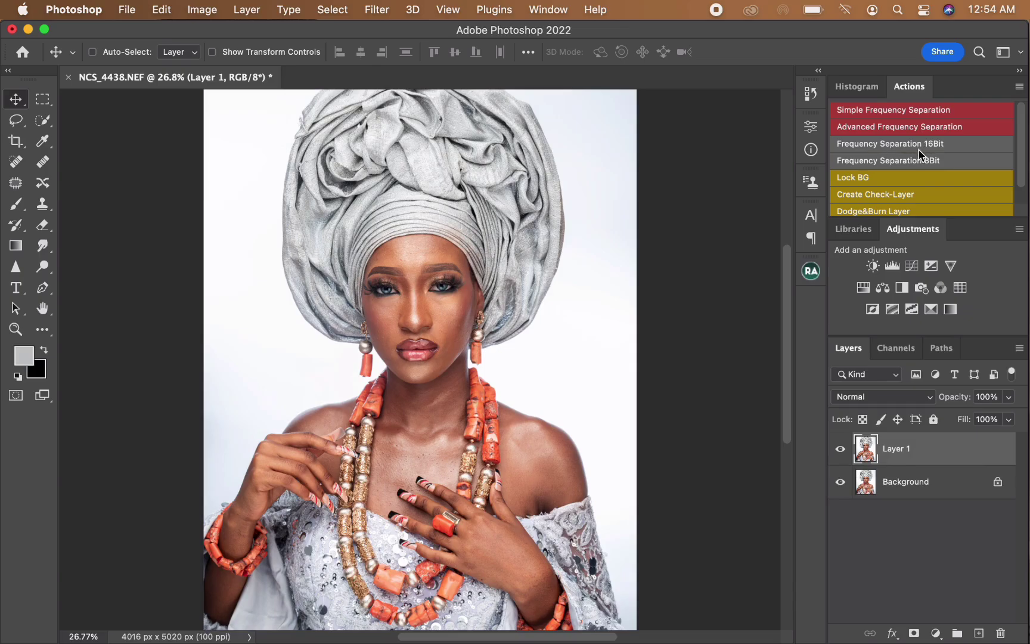
click(883, 162)
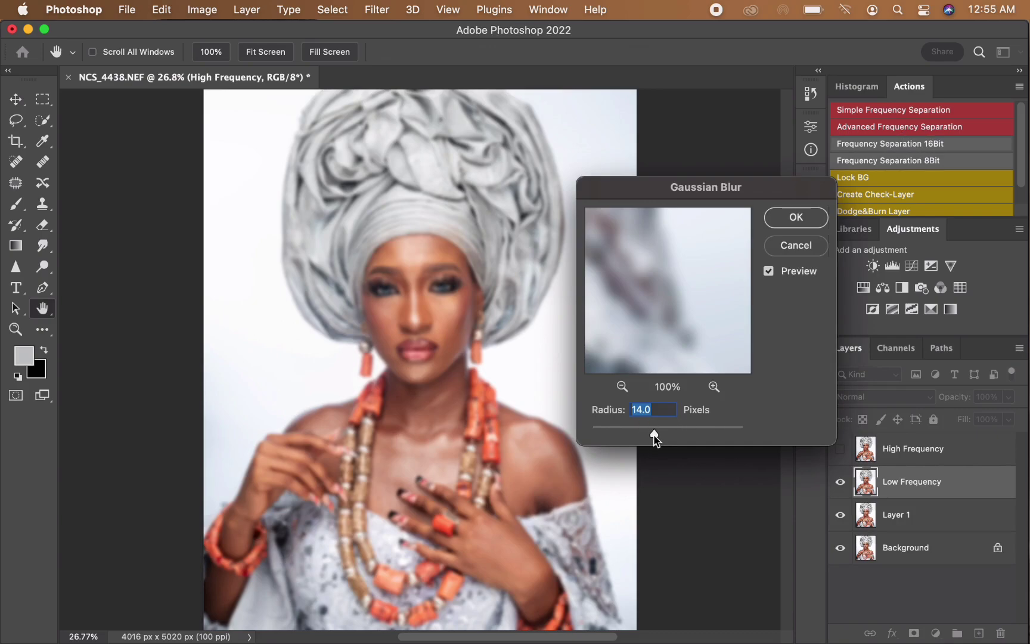
drag(655, 437, 582, 463)
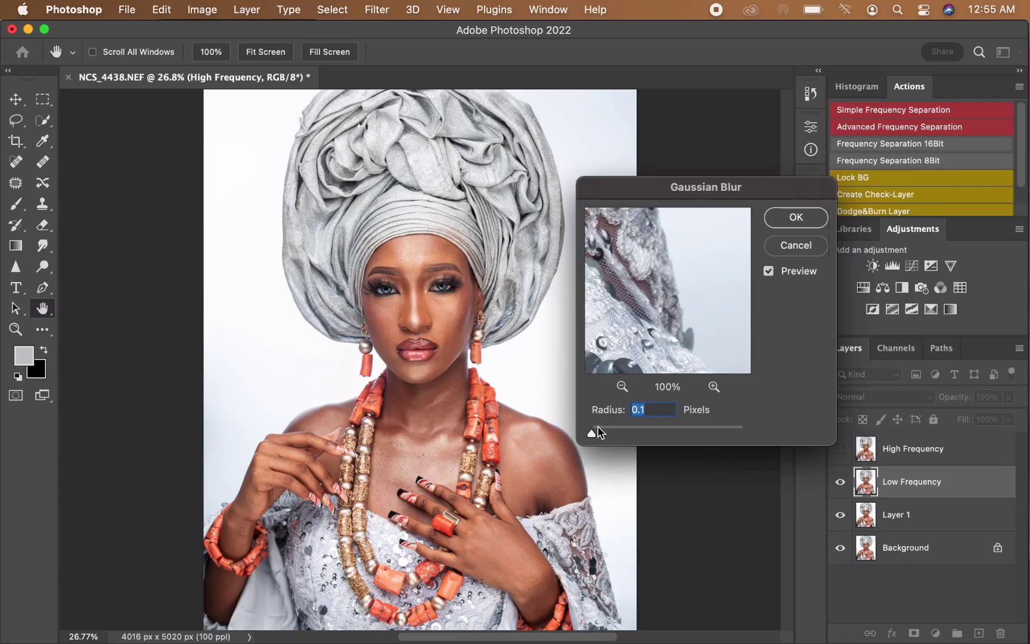
click(413, 289)
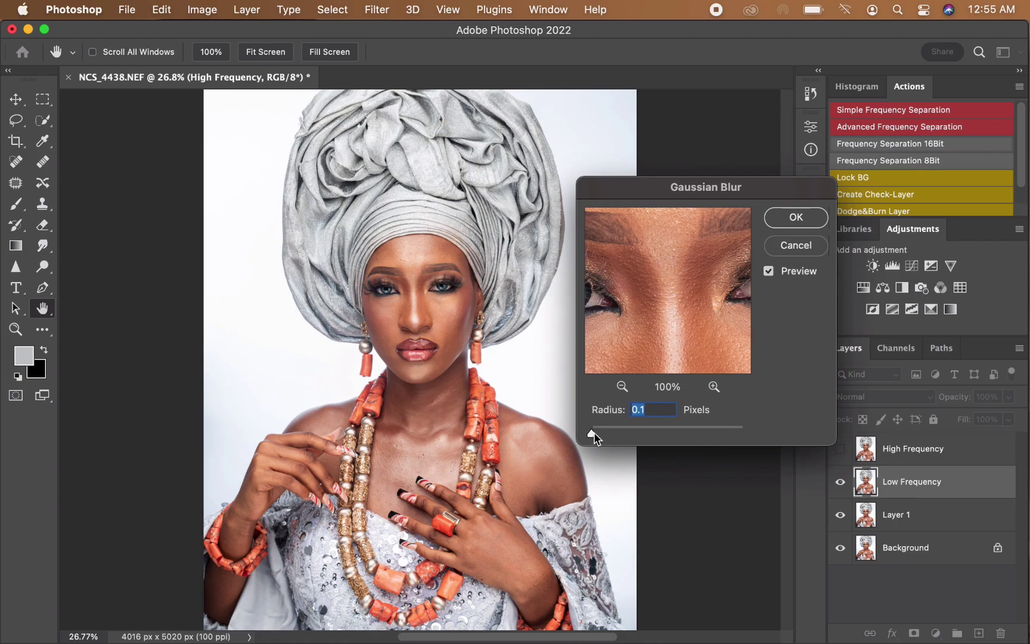
drag(592, 433, 641, 434)
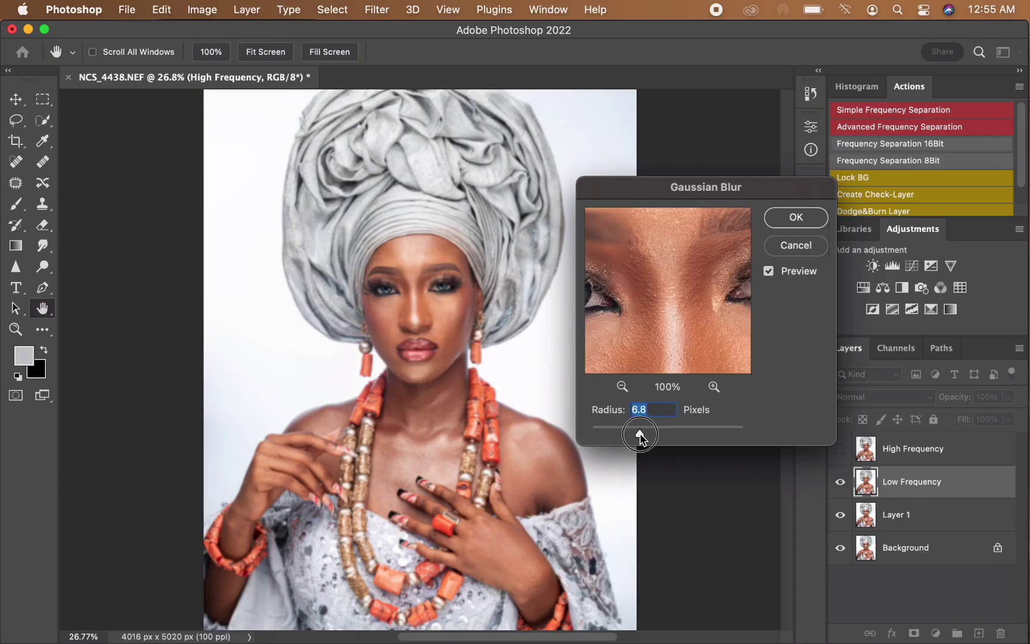
click(790, 220)
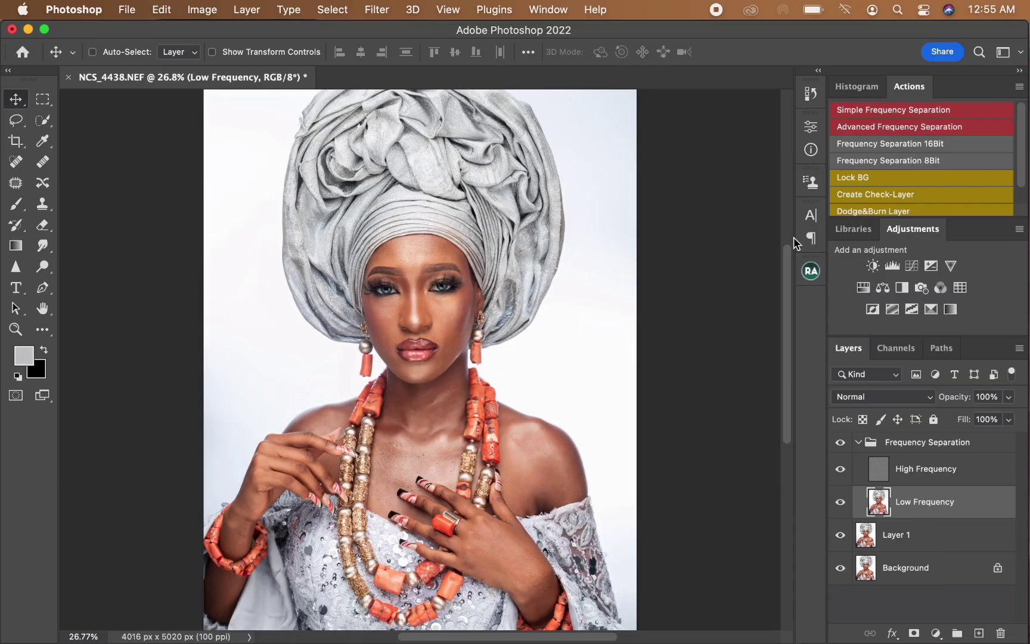
Step: Select the Low Frequency layer and set up the Mixer Brush with a cleaned brush
click(906, 478)
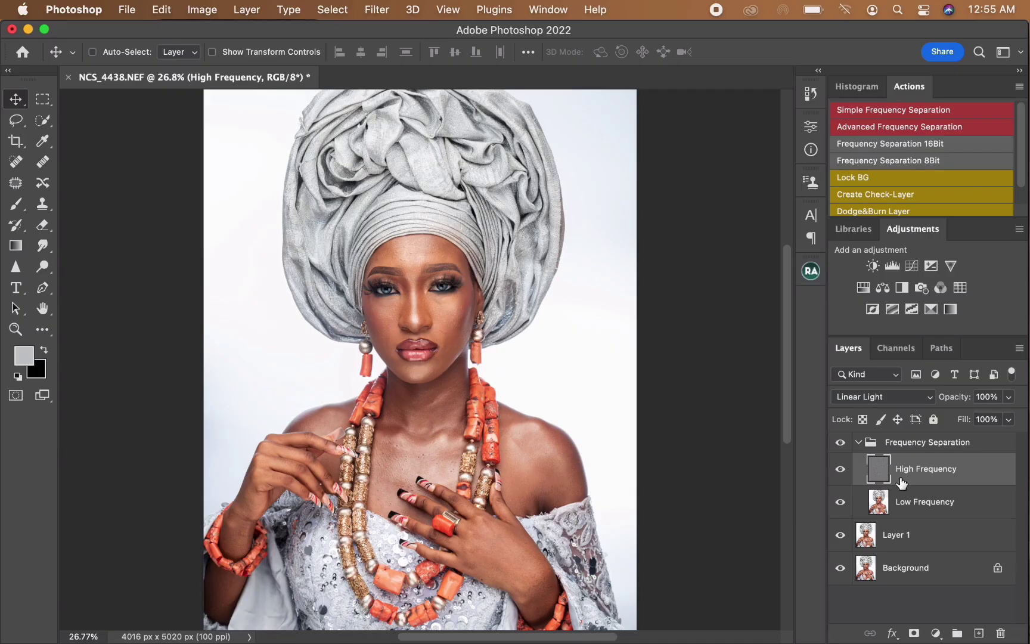
click(963, 511)
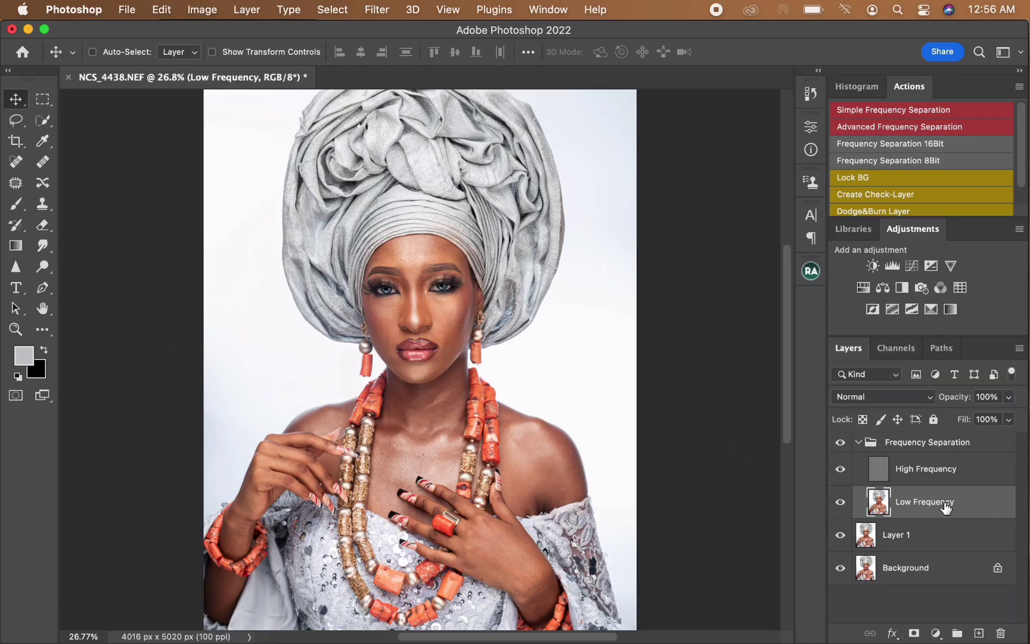
click(43, 334)
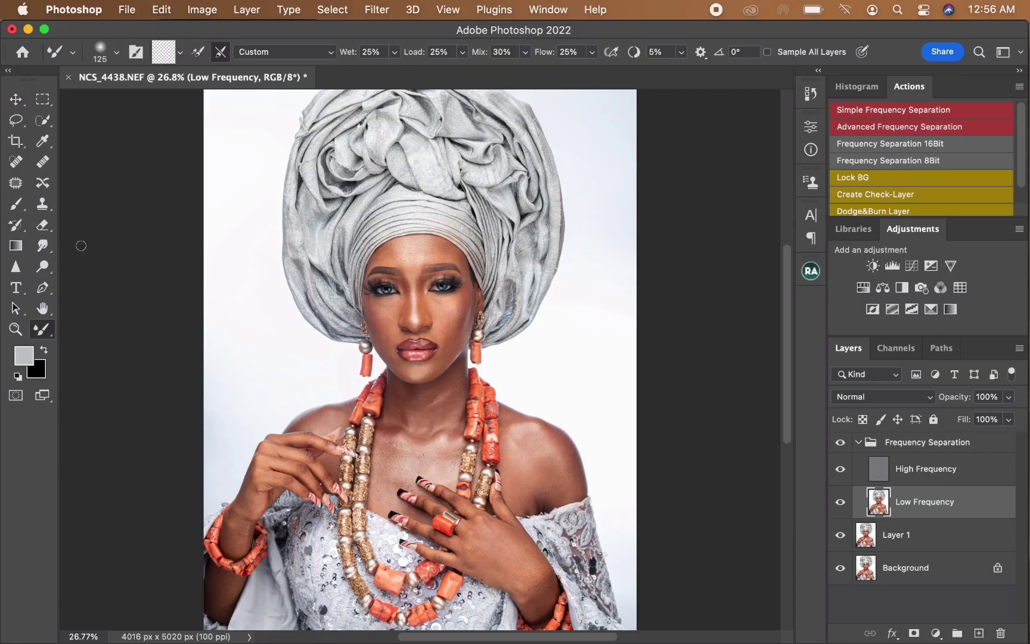
click(180, 53)
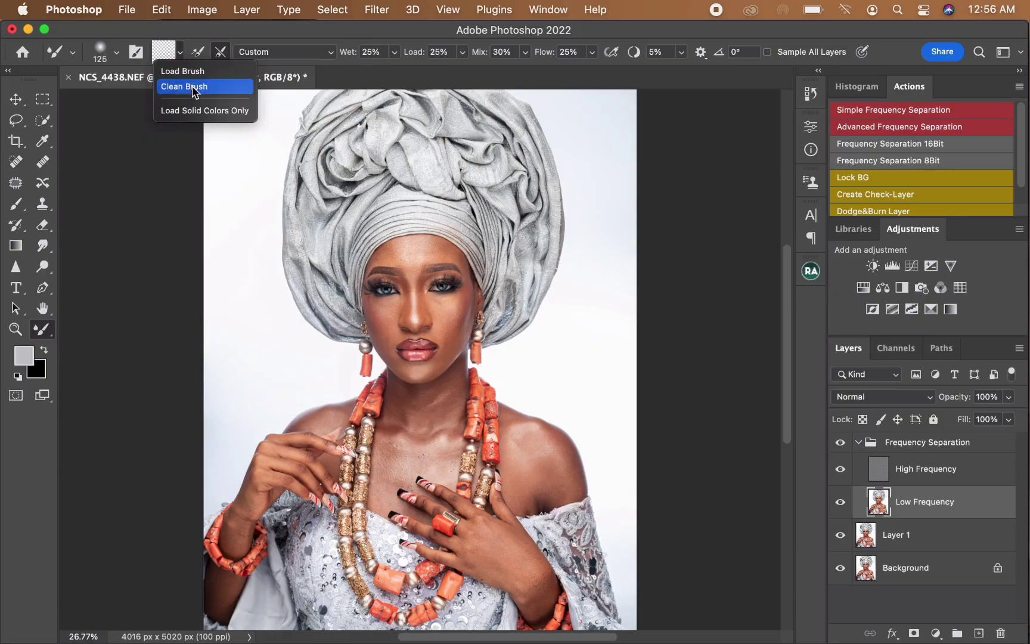
click(194, 89)
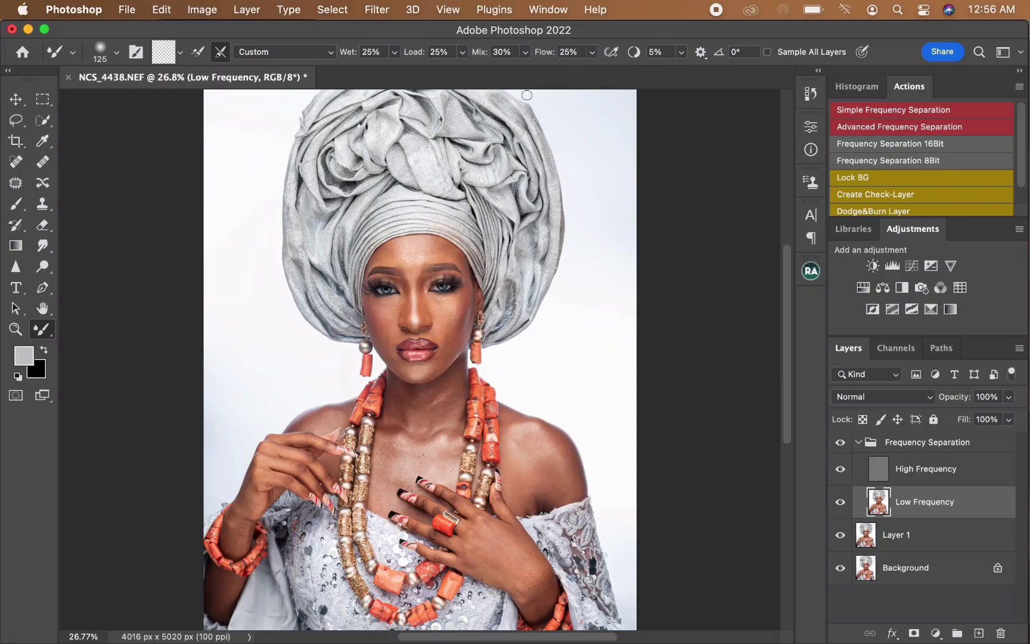
Step: Blend the uneven tones across the forehead on the Low Frequency layer with a 150 px Mixer Brush
key(super+equal)
key(super+equal)
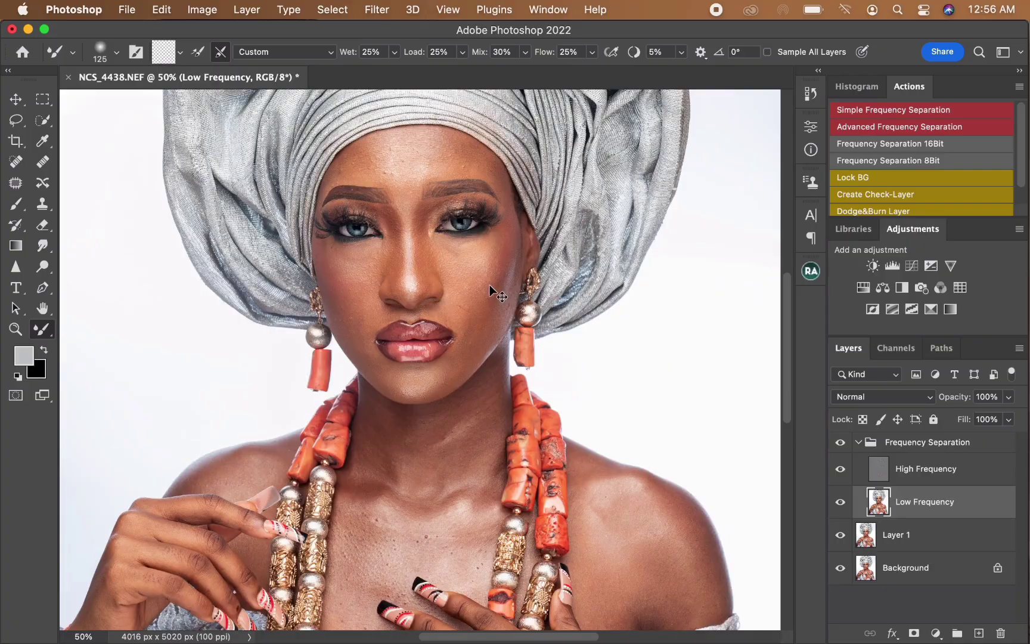
key(super+equal)
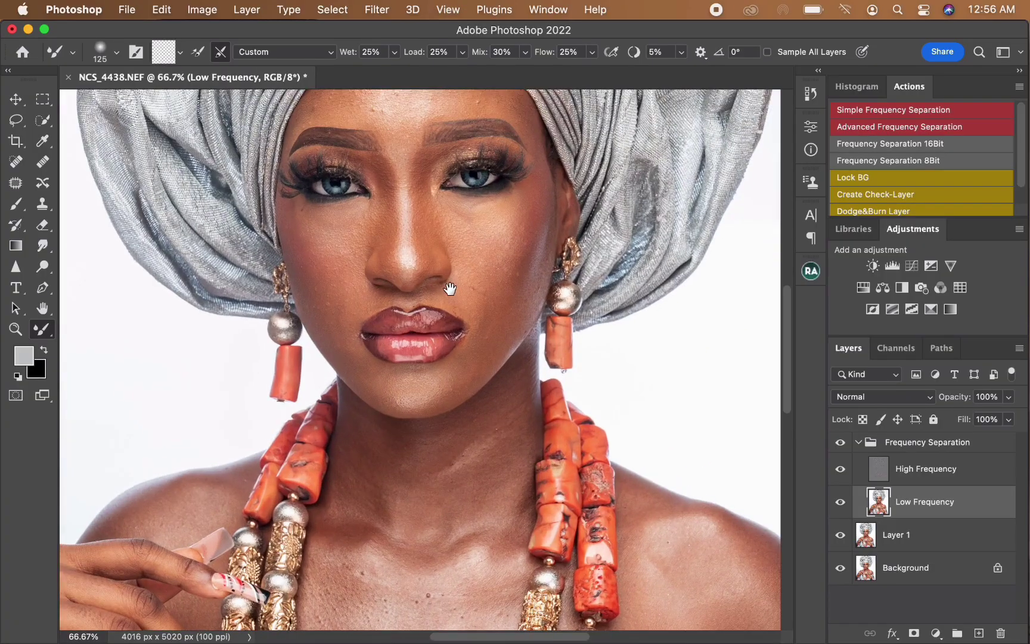
mouse_move(450, 289)
mouse_down()
mouse_move(429, 333)
mouse_move(437, 341)
mouse_up()
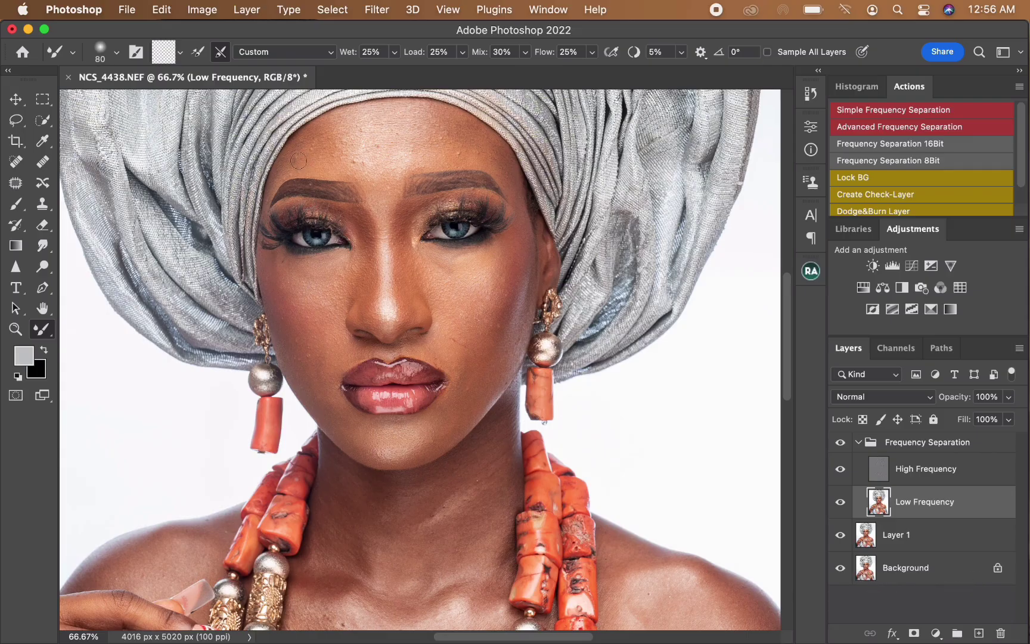
key(bracketright)
key(bracketright)
key(bracketright)
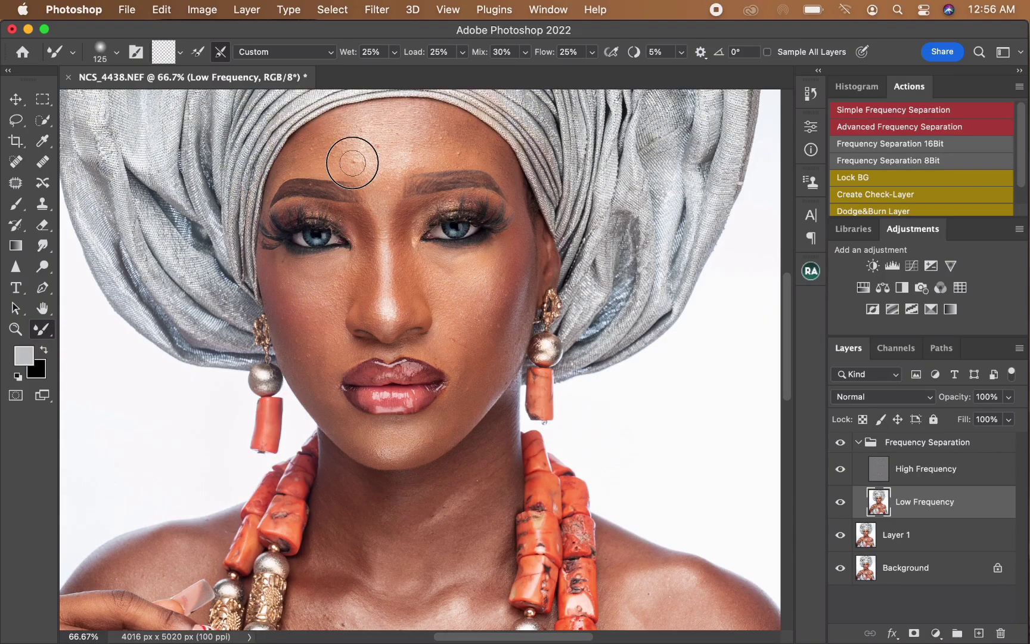
key(bracketright)
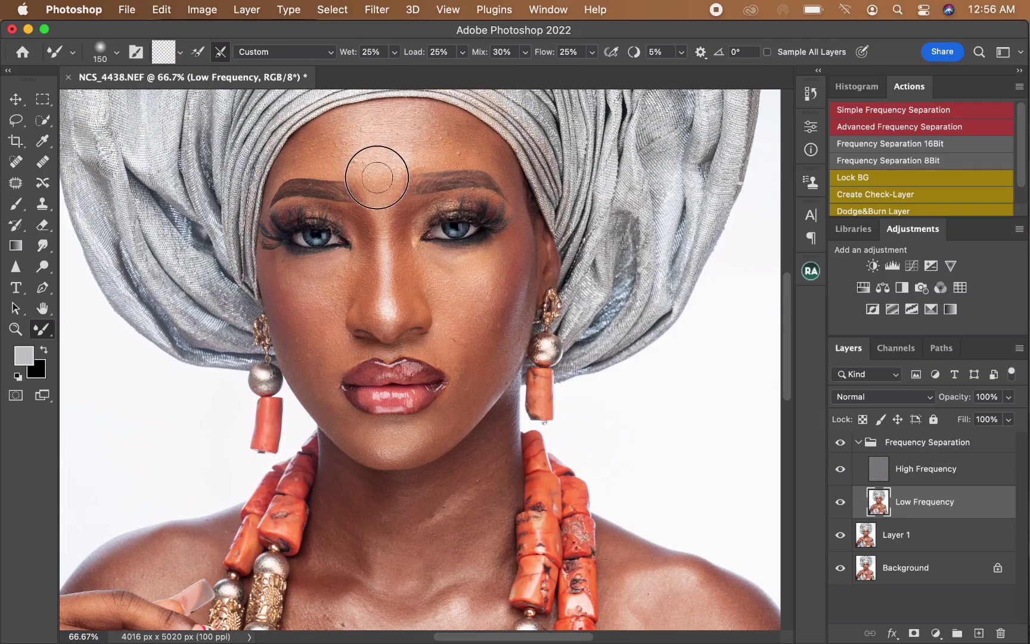
mouse_move(408, 150)
mouse_down()
mouse_move(448, 144)
mouse_move(416, 123)
mouse_up()
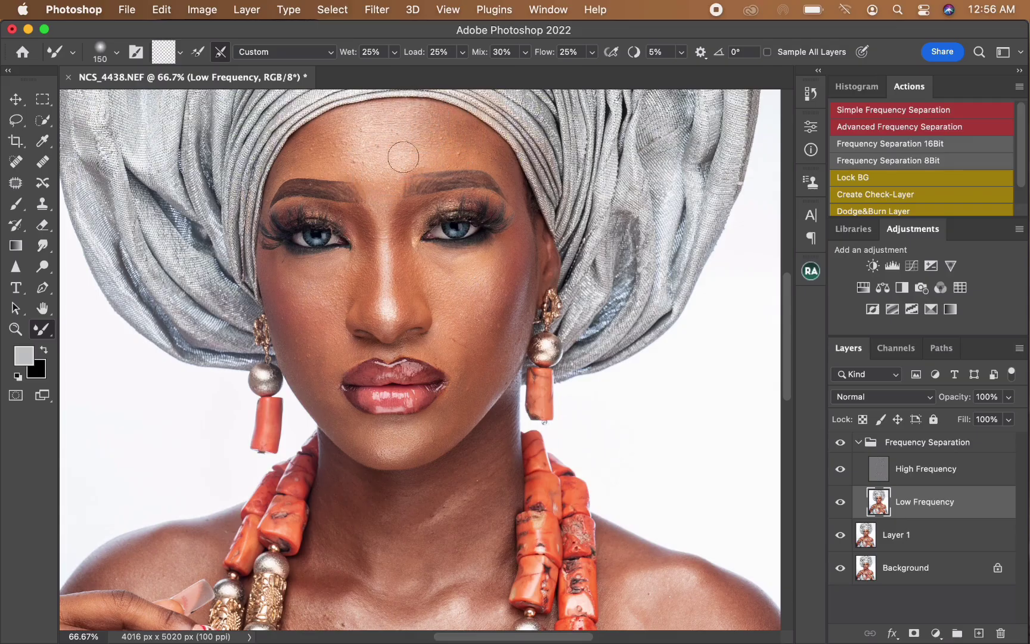
mouse_move(461, 149)
mouse_down()
mouse_move(494, 162)
mouse_move(496, 148)
mouse_move(430, 126)
mouse_up()
Step: Smooth the tones along the side of the nose and up its bridge to between the eyebrows with a smaller Mixer Brush
key(bracketright)
key(bracketleft)
key(bracketleft)
key(bracketleft)
Step: Blend the tones on the nose and under the viewer's-left eye with a Mixer Brush of about 70 px
key(bracketleft)
drag(363, 247, 359, 273)
key(bracketright)
key(bracketright)
mouse_move(369, 293)
mouse_down()
mouse_move(386, 244)
mouse_move(382, 199)
mouse_up()
drag(367, 184, 369, 188)
key(bracketleft)
key(bracketleft)
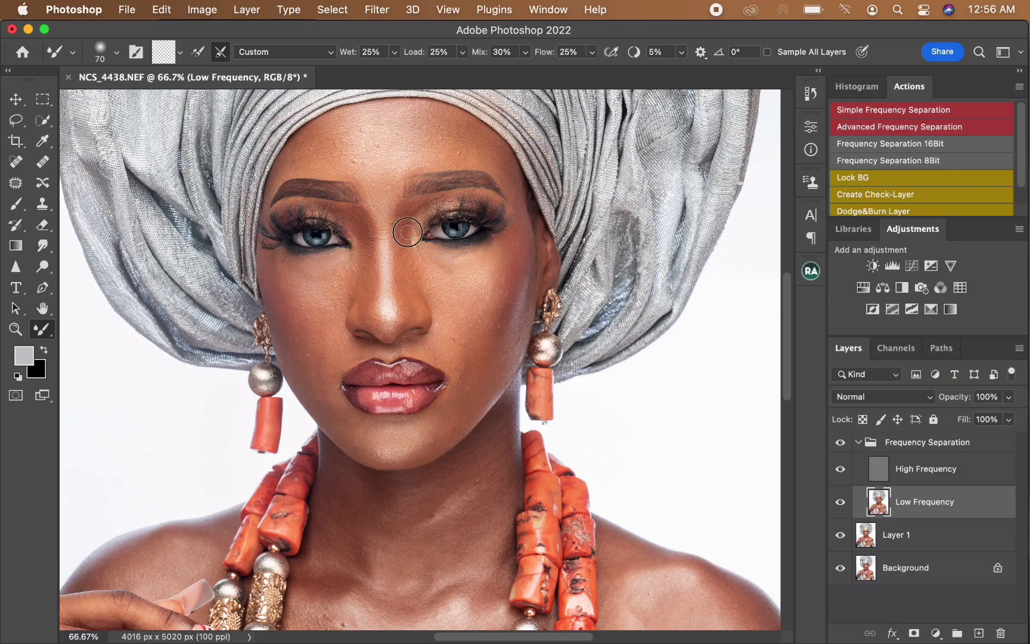
key(bracketleft)
key(bracketright)
key(bracketright)
key(bracketright)
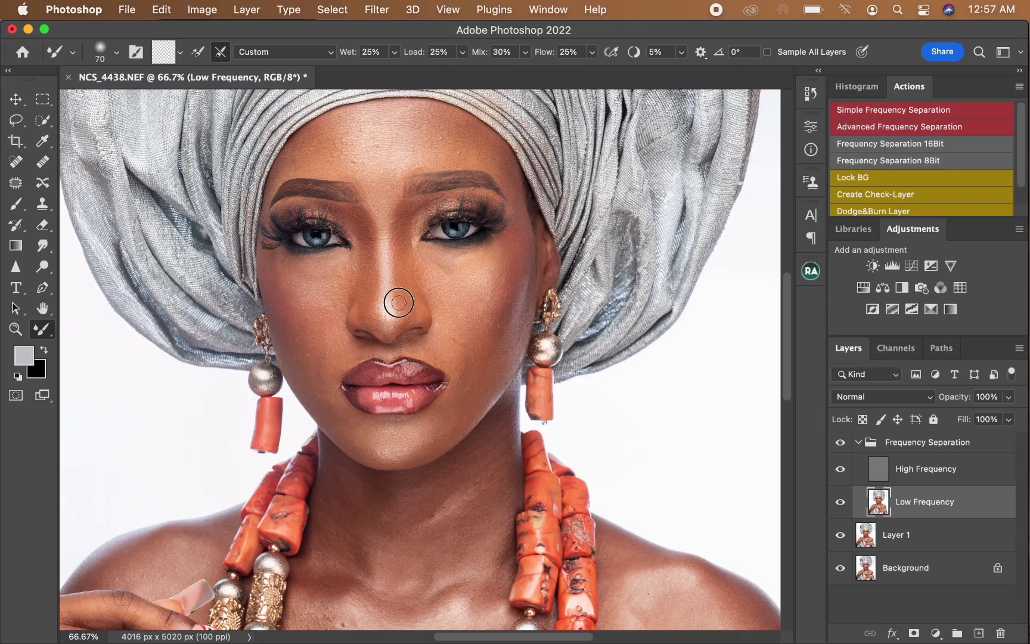
drag(388, 290, 335, 269)
Step: Smooth the viewer's-left cheek from below the eye down to beside the mouth, varying the Mixer Brush size to fit each area
key(bracketright)
key(bracketright)
drag(316, 302, 332, 298)
mouse_move(303, 269)
mouse_down()
mouse_move(272, 280)
mouse_move(272, 262)
mouse_move(291, 342)
mouse_move(298, 306)
mouse_move(286, 274)
mouse_move(320, 369)
mouse_move(334, 375)
mouse_move(306, 374)
mouse_move(305, 388)
mouse_move(335, 414)
mouse_move(322, 394)
mouse_up()
key(bracketleft)
key(bracketleft)
key(bracketright)
key(bracketright)
key(bracketright)
key(bracketleft)
key(bracketright)
key(bracketright)
key(bracketleft)
key(bracketleft)
key(bracketleft)
key(bracketleft)
key(bracketleft)
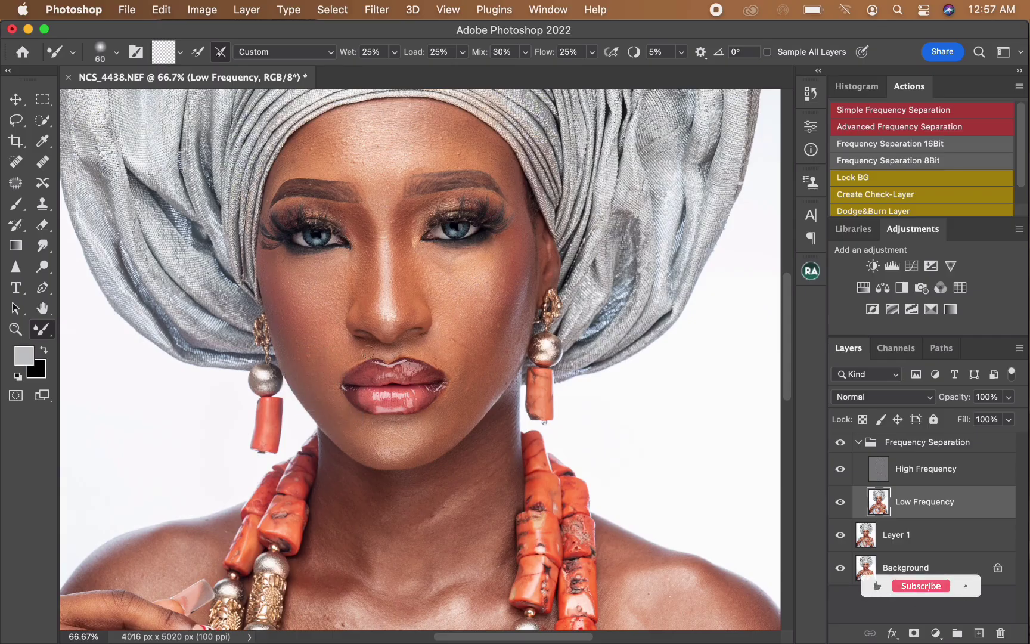
Step: Blend the viewer's-right cheek and the skin beside the mouth corner with the Mixer Brush between 70 and 150 px
key(bracketright)
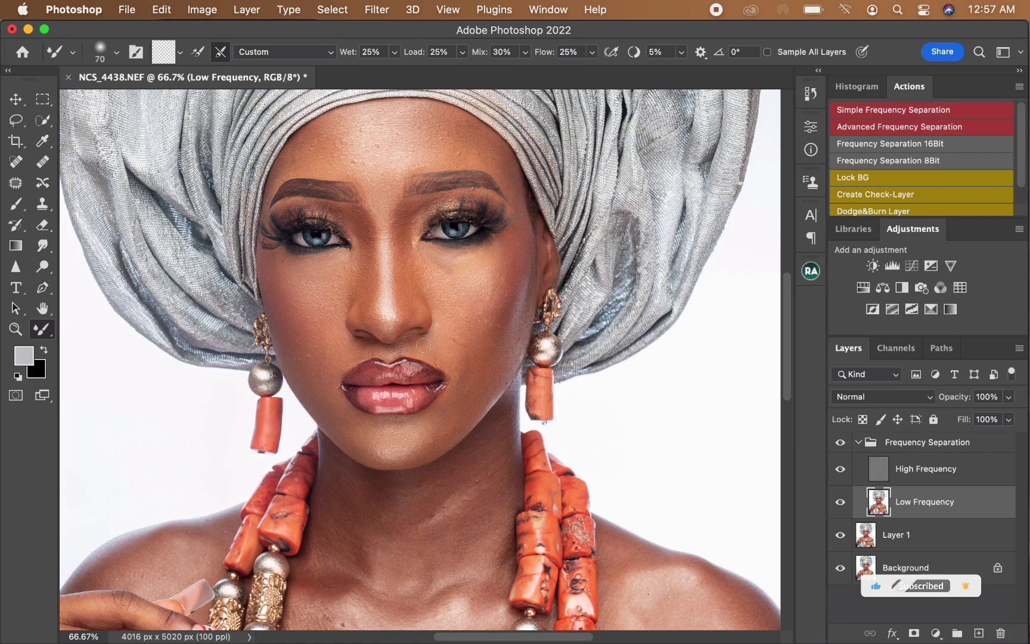
key(bracketright)
key(bracketright)
key(bracketright)
key(bracketright)
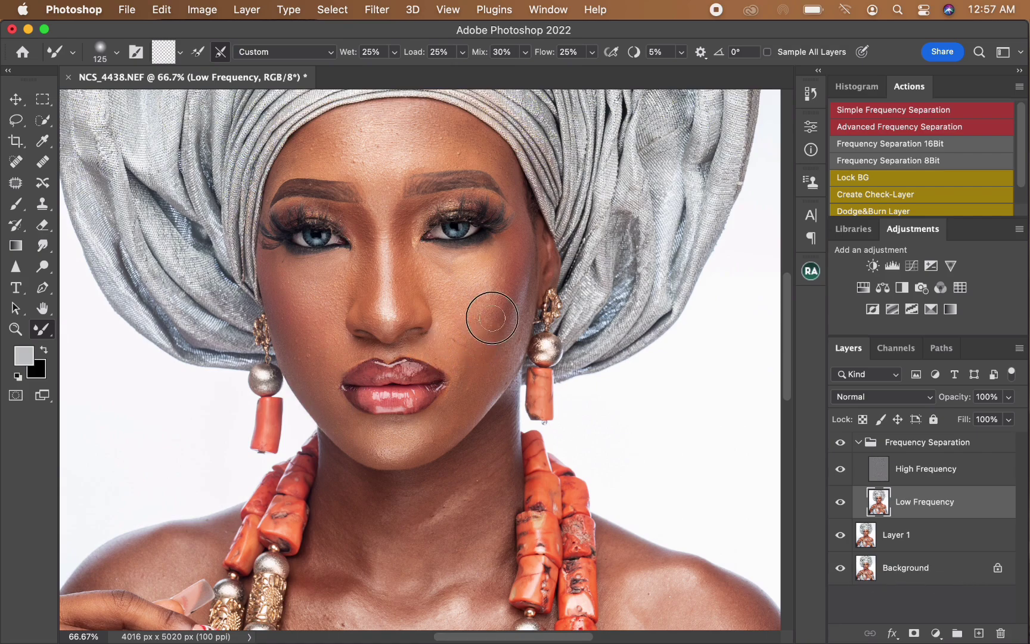
key(bracketright)
key(bracketleft)
key(bracketleft)
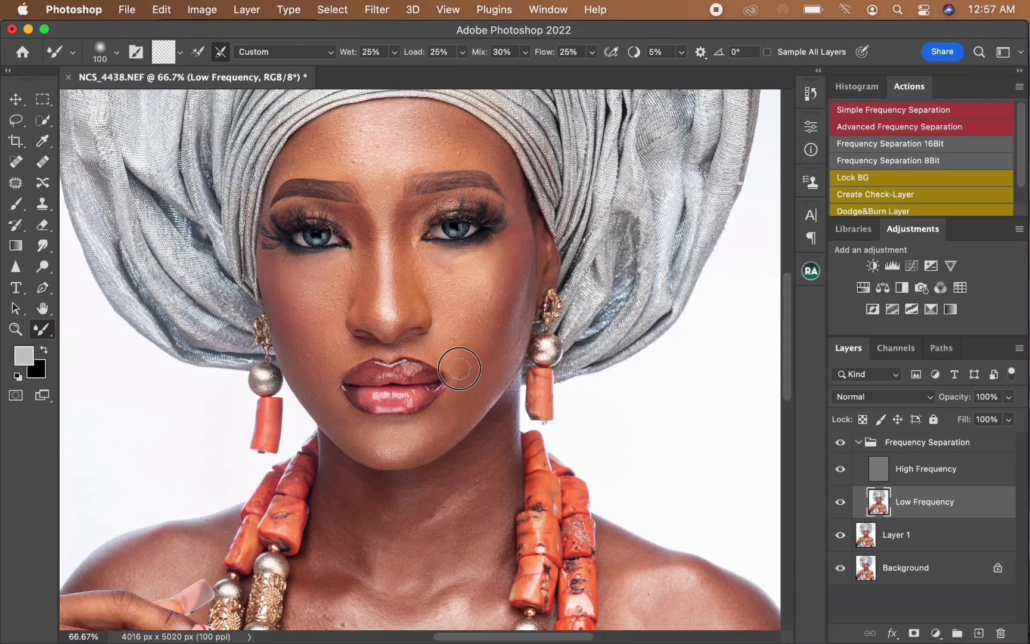
key(bracketright)
key(bracketright)
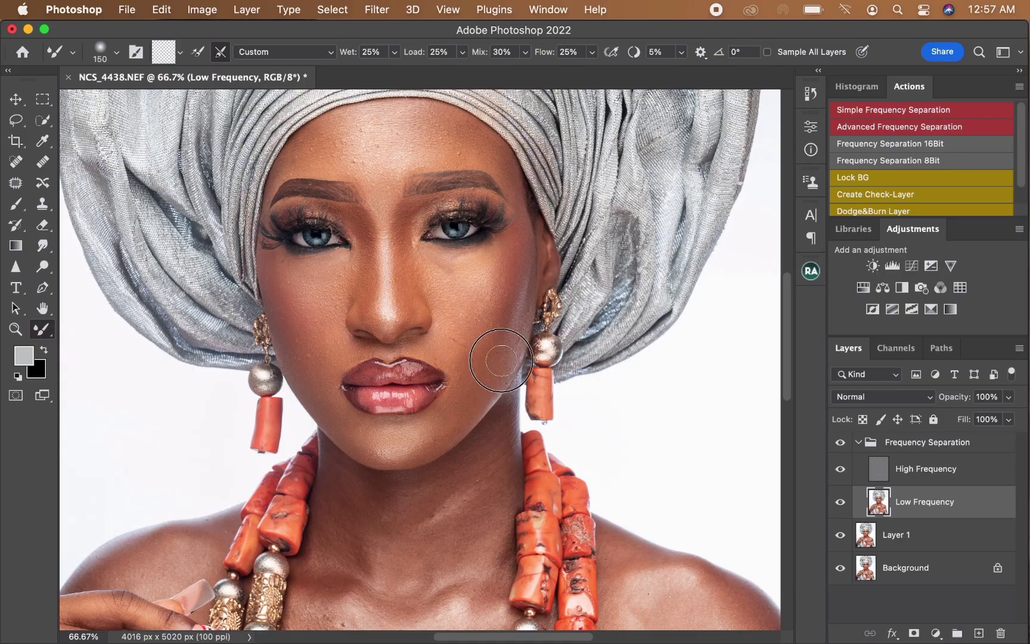
Step: Smooth the skin tones along the chin and lower jaw with a Mixer Brush of about 90 px
key(bracketleft)
key(bracketleft)
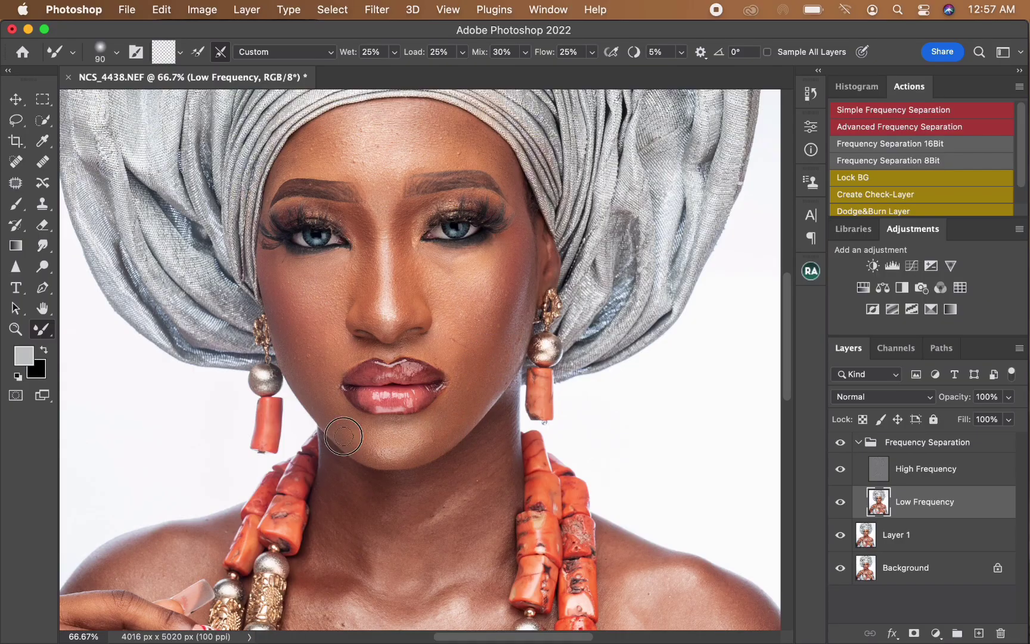
key(bracketright)
key(bracketright)
Step: Blend the skin under the viewer's-right eye and on the outer cheek, and toggle the Frequency Separation group's visibility to compare before and after
key(bracketright)
key(bracketright)
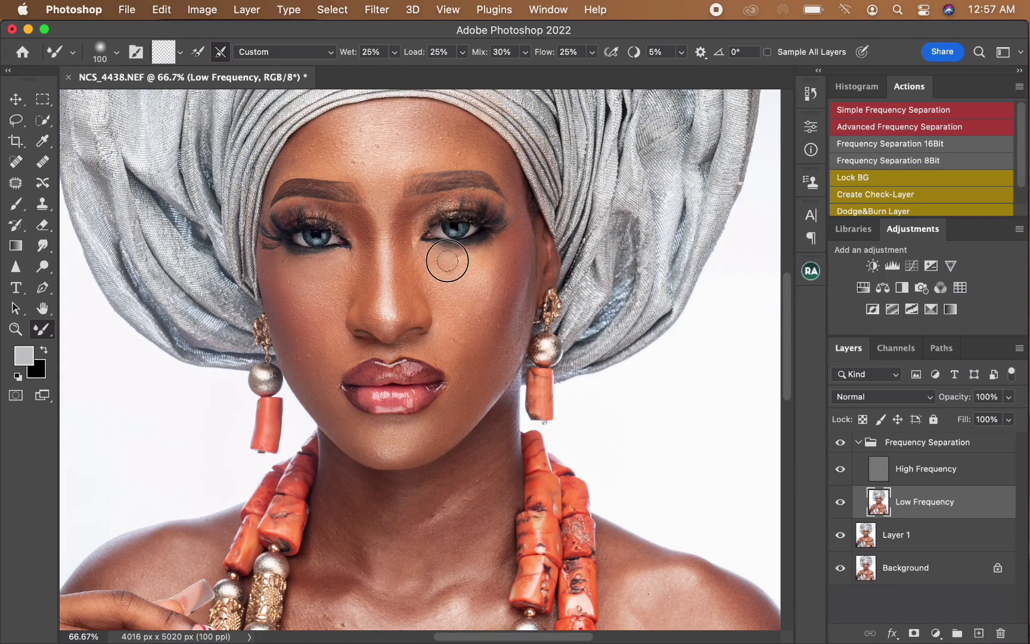
key(bracketright)
key(bracketright)
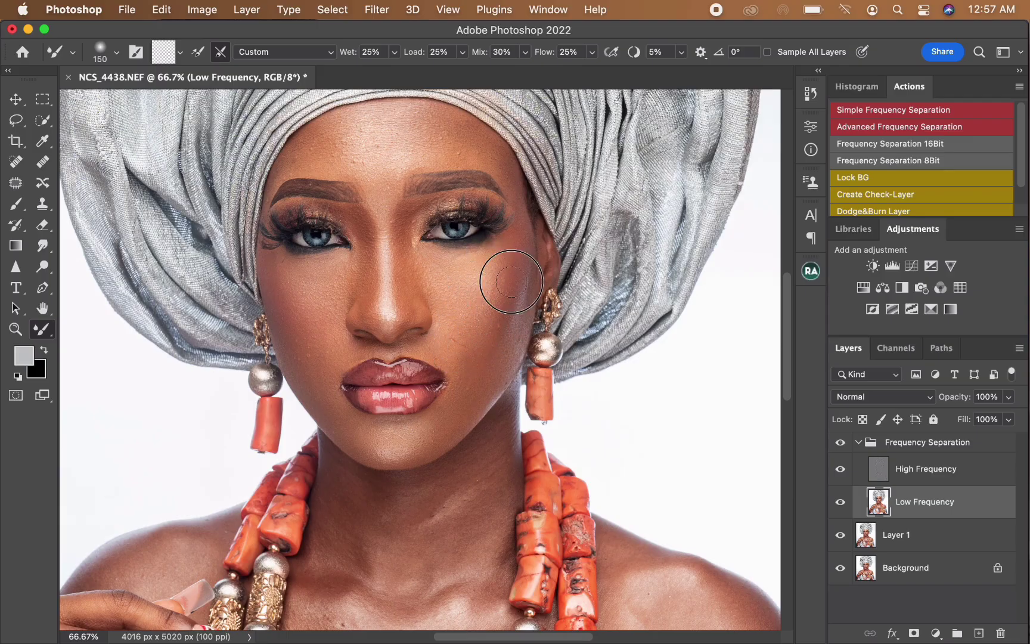
key(bracketleft)
key(bracketleft)
click(841, 442)
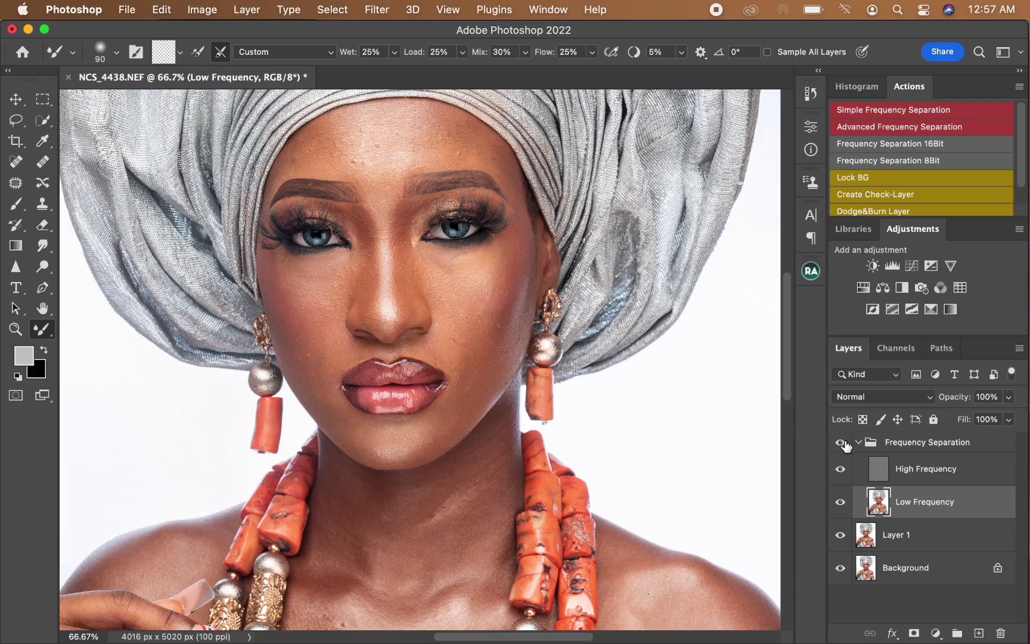
click(845, 444)
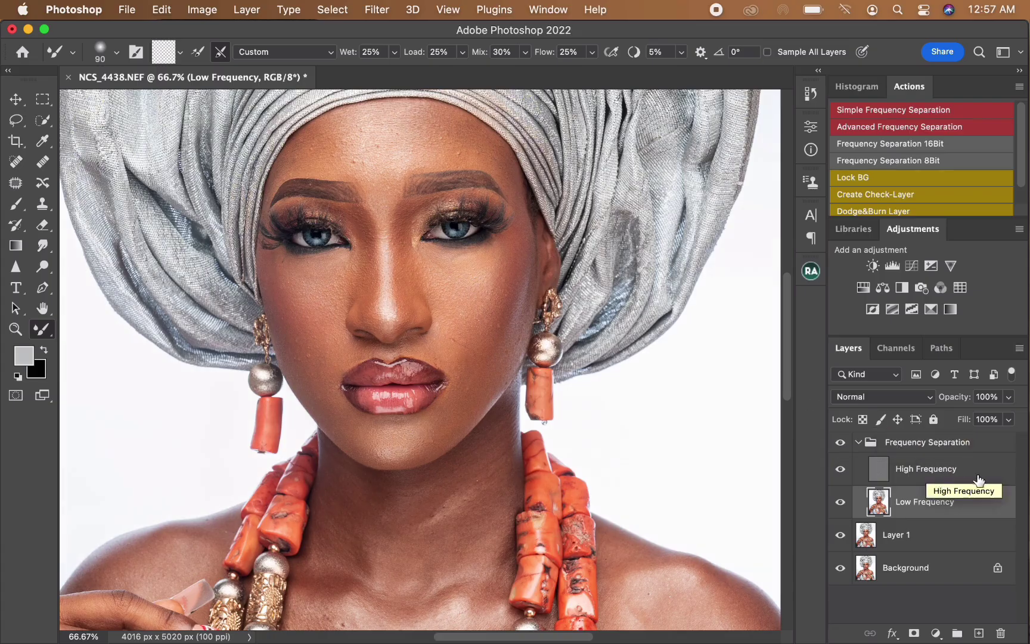
Step: Select the High Frequency layer and set up the Clone Stamp tool with a 25 px brush at 100% zoom
click(935, 475)
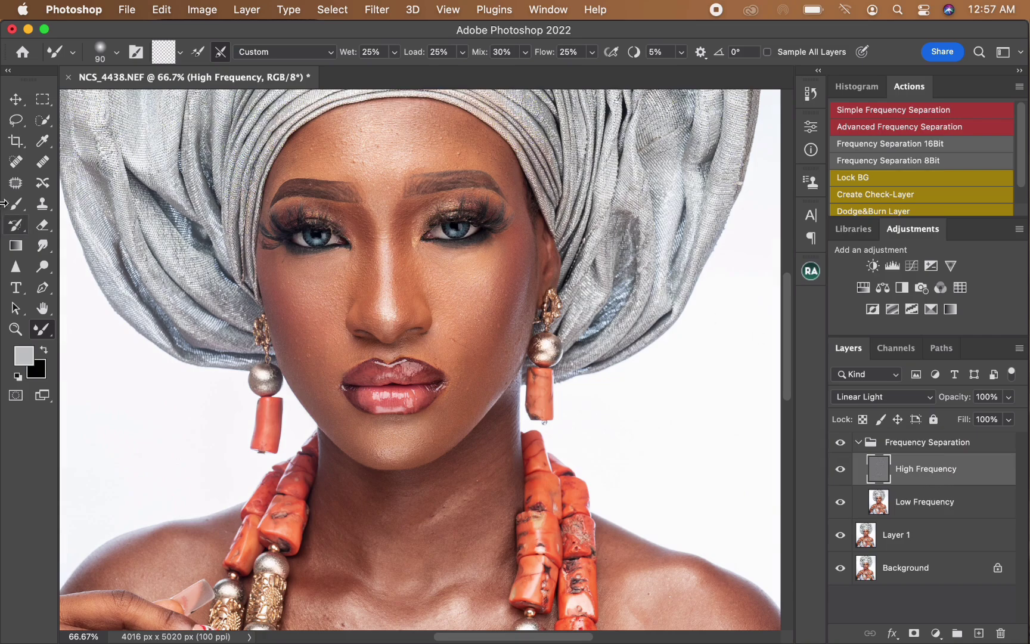
click(43, 208)
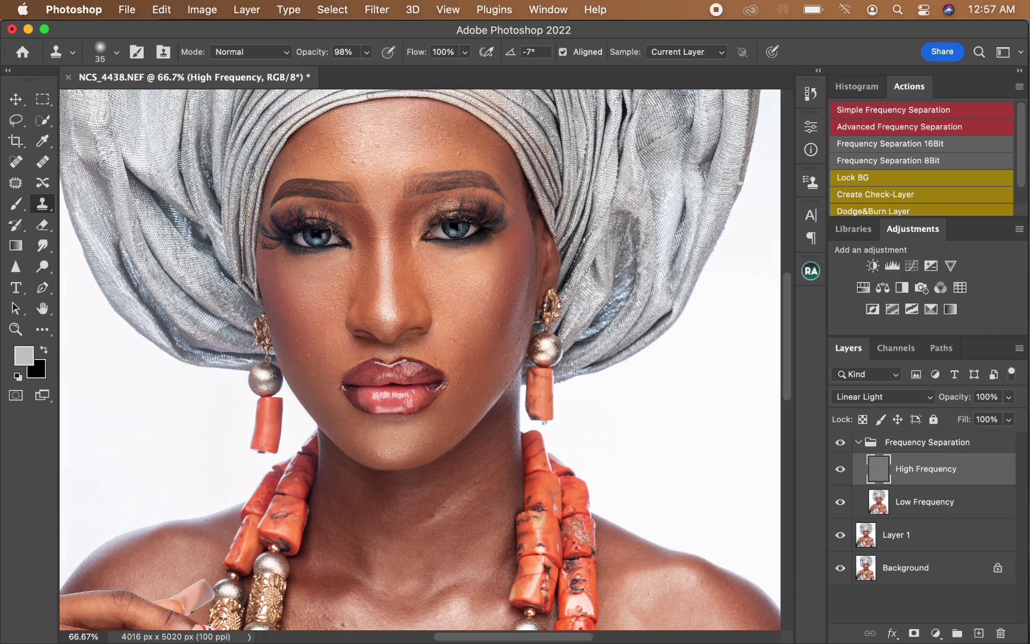
click(43, 205)
click(100, 205)
key(super+1)
key(bracketleft)
key(bracketleft)
key(bracketleft)
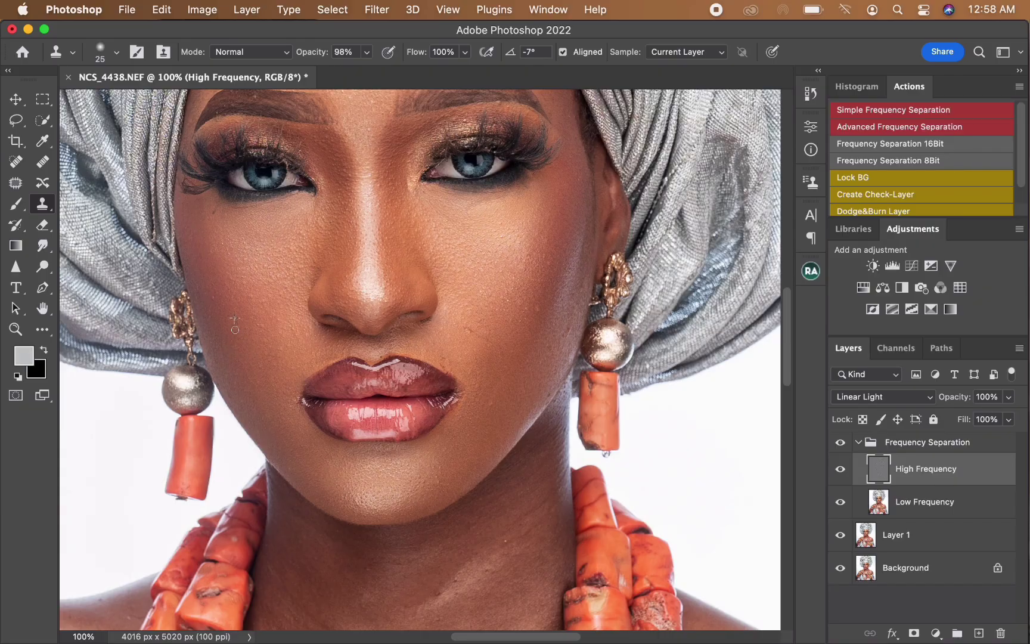
Step: Clone clean skin texture over the blemishes on the viewer's-left cheek on the High Frequency layer
alt+click(210, 296)
click(221, 309)
alt+click(220, 319)
drag(209, 321, 209, 317)
alt+click(265, 303)
drag(305, 296, 306, 307)
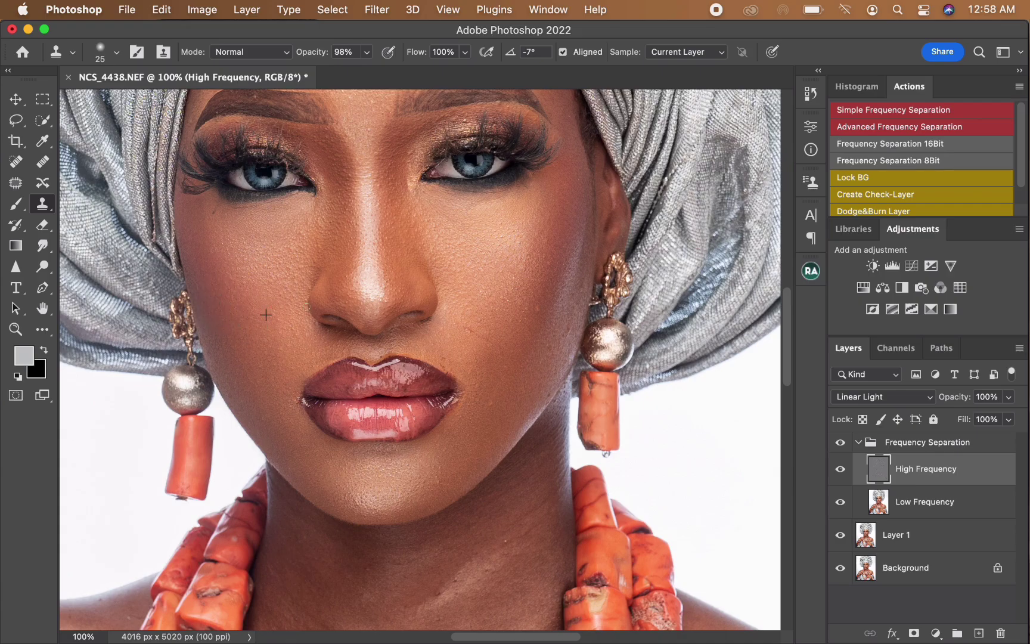
Step: Clone out the marks on the viewer's-right cheek and the spots just above the mouth corner
alt+click(466, 336)
drag(472, 335, 488, 342)
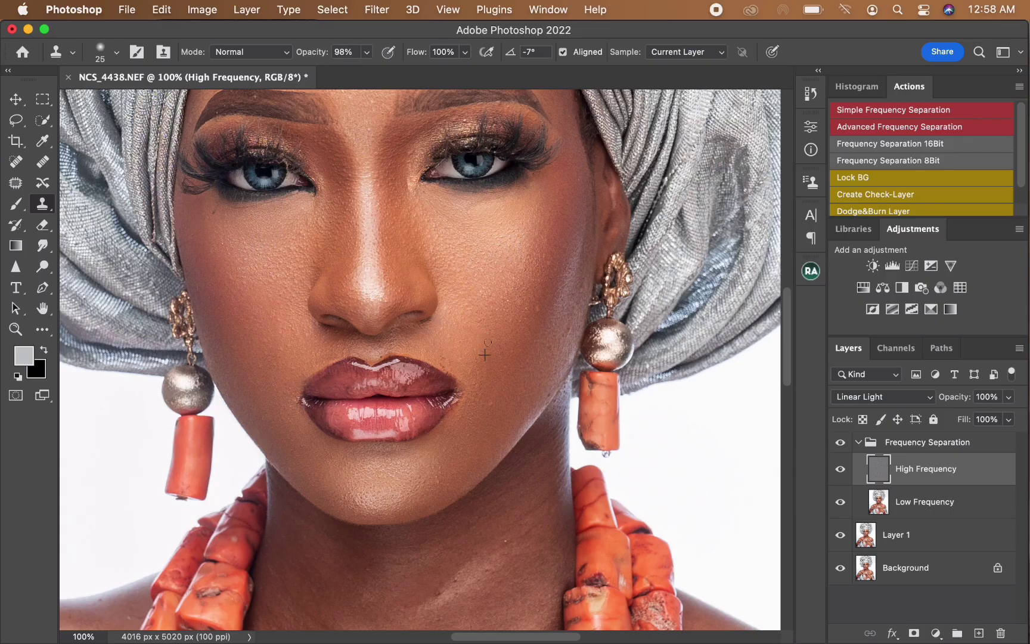
alt+click(540, 353)
alt+click(539, 311)
drag(533, 320, 525, 312)
alt+click(457, 350)
click(442, 358)
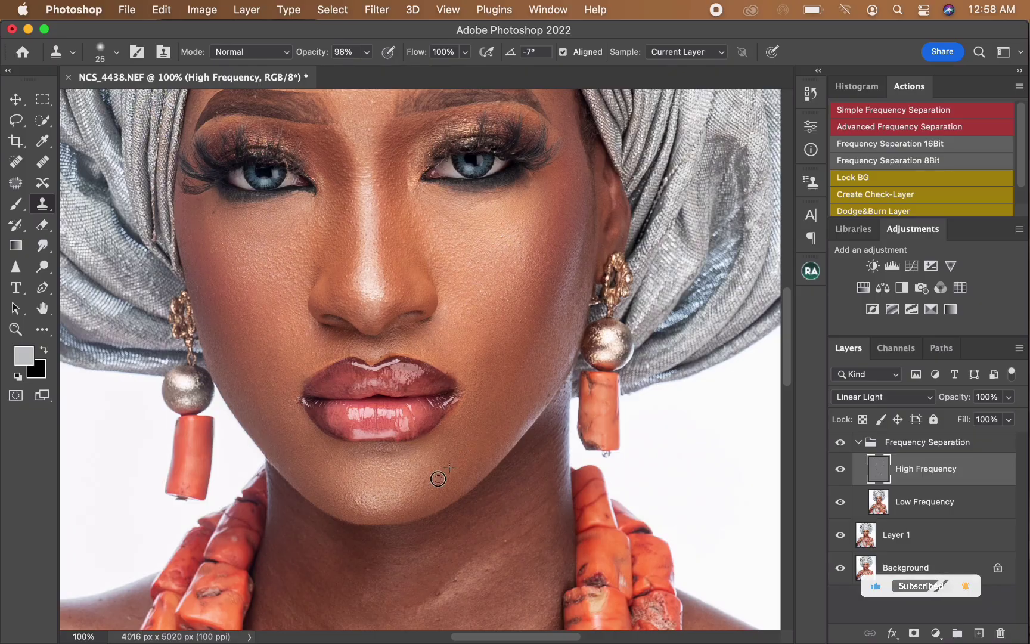
Step: Clone clean skin texture over the marks around the nose and between the eyebrows on the High Frequency layer
scroll(388, 260, up, 5)
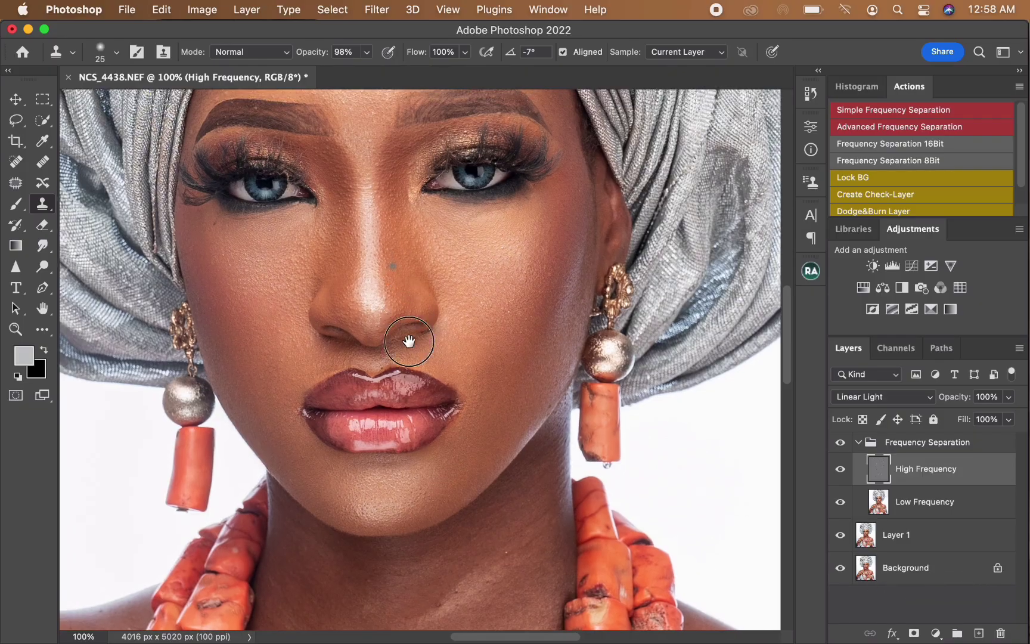
drag(413, 325, 413, 333)
alt+click(406, 307)
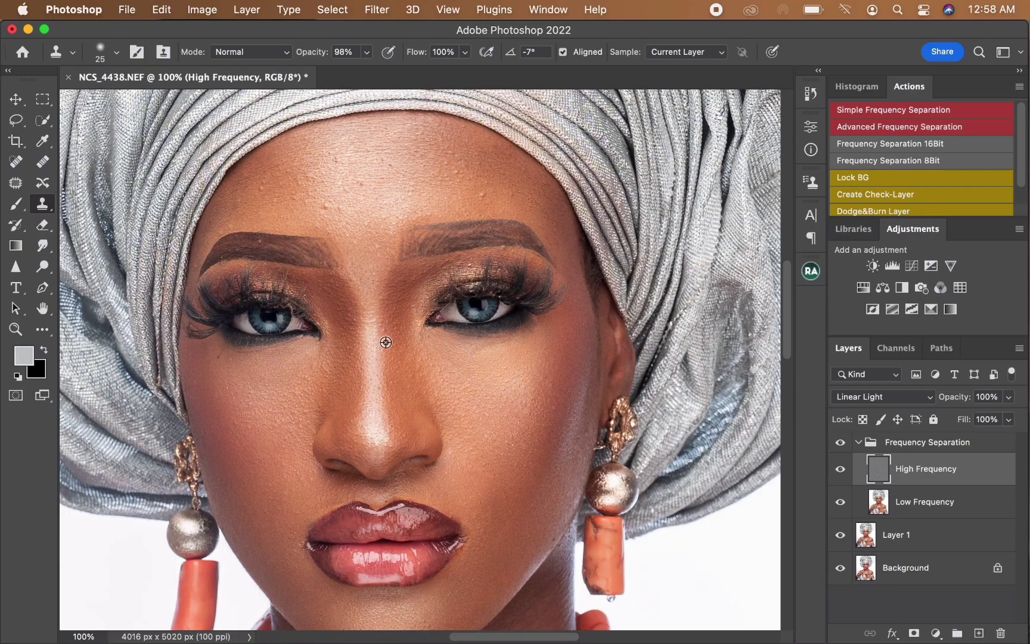
alt+click(364, 258)
drag(374, 252, 378, 247)
Step: Clone out the bumps on the viewer's-left side and centre of the forehead with the 25 px brush
alt+click(346, 219)
drag(337, 209, 330, 206)
alt+click(272, 193)
drag(270, 182, 231, 214)
alt+click(251, 194)
alt+click(209, 221)
alt+click(318, 165)
drag(335, 163, 329, 153)
Step: Clone clean texture over the bumps on the viewer's-right forehead and above the eyebrows
alt+click(469, 201)
mouse_move(477, 198)
mouse_down()
mouse_move(476, 175)
mouse_move(439, 179)
mouse_move(452, 155)
mouse_move(411, 156)
mouse_move(417, 136)
mouse_move(390, 169)
mouse_move(366, 151)
mouse_up()
alt+click(443, 189)
alt+click(446, 164)
alt+click(393, 161)
alt+click(496, 207)
drag(508, 194, 459, 165)
alt+click(263, 241)
alt+click(537, 214)
mouse_move(549, 221)
mouse_down()
mouse_move(535, 198)
mouse_move(503, 176)
mouse_up()
alt+click(460, 266)
Step: Clone out the remaining texture spots along the edges of the face and on the upper forehead
alt+click(215, 375)
drag(216, 361, 218, 357)
alt+click(536, 540)
drag(553, 543, 561, 514)
alt+click(313, 206)
mouse_move(296, 202)
mouse_down()
mouse_move(324, 182)
mouse_move(309, 186)
mouse_move(286, 169)
mouse_up()
alt+click(401, 141)
drag(386, 137, 389, 136)
Step: Select the Low Frequency layer and smooth the forehead tones using the Mixer Brush at about 150 px
key(super+minus)
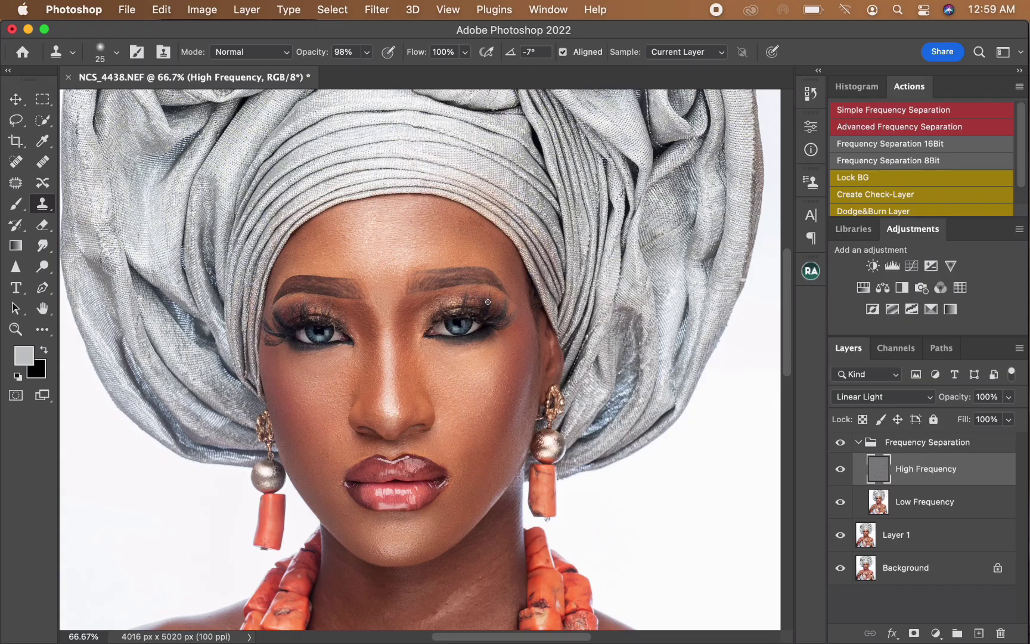
click(921, 506)
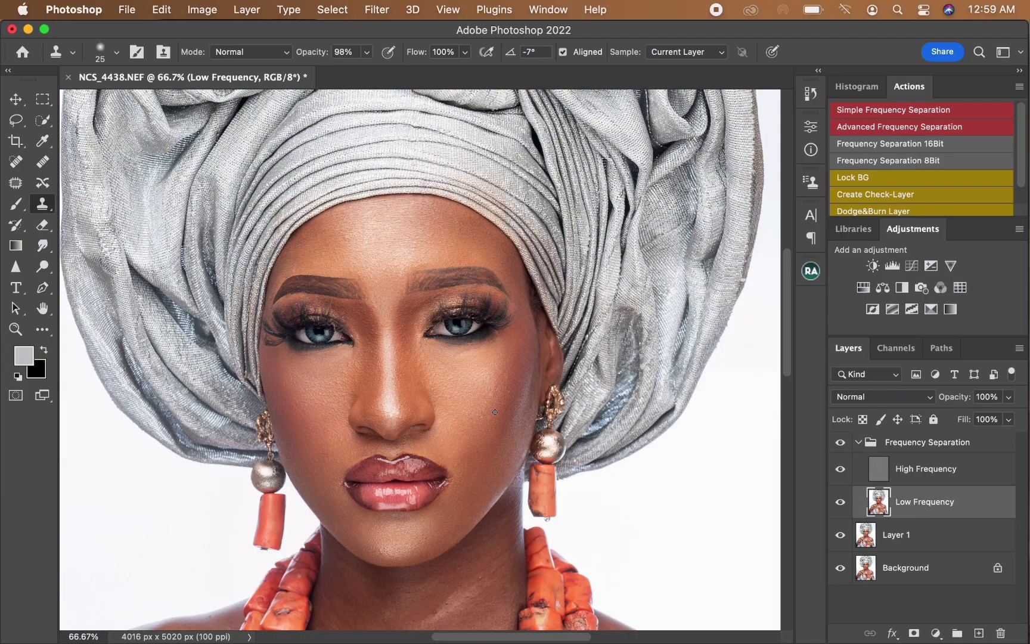
click(49, 330)
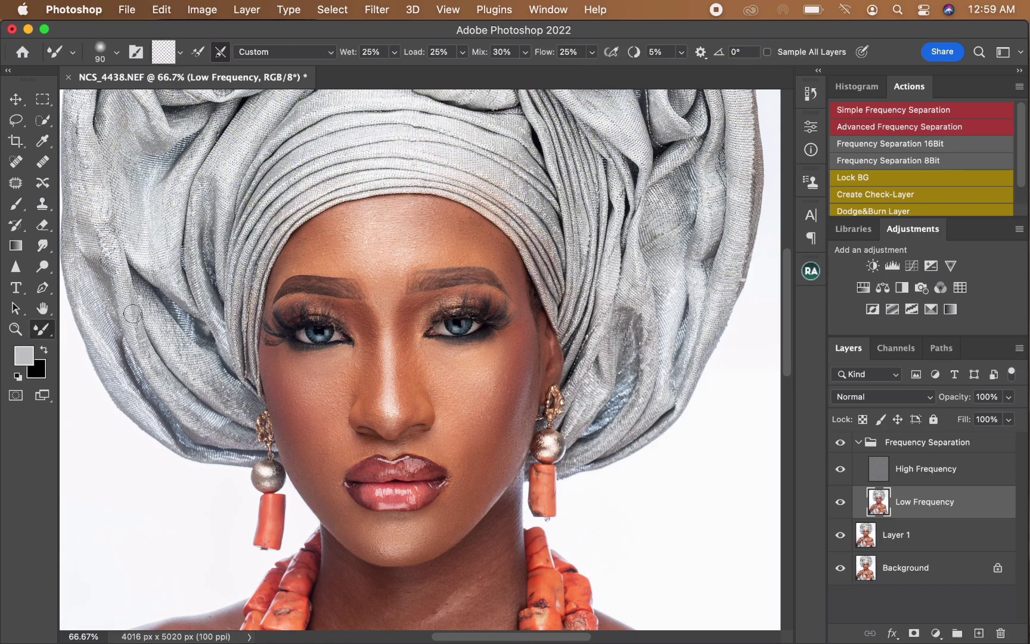
key(bracketright)
key(bracketright)
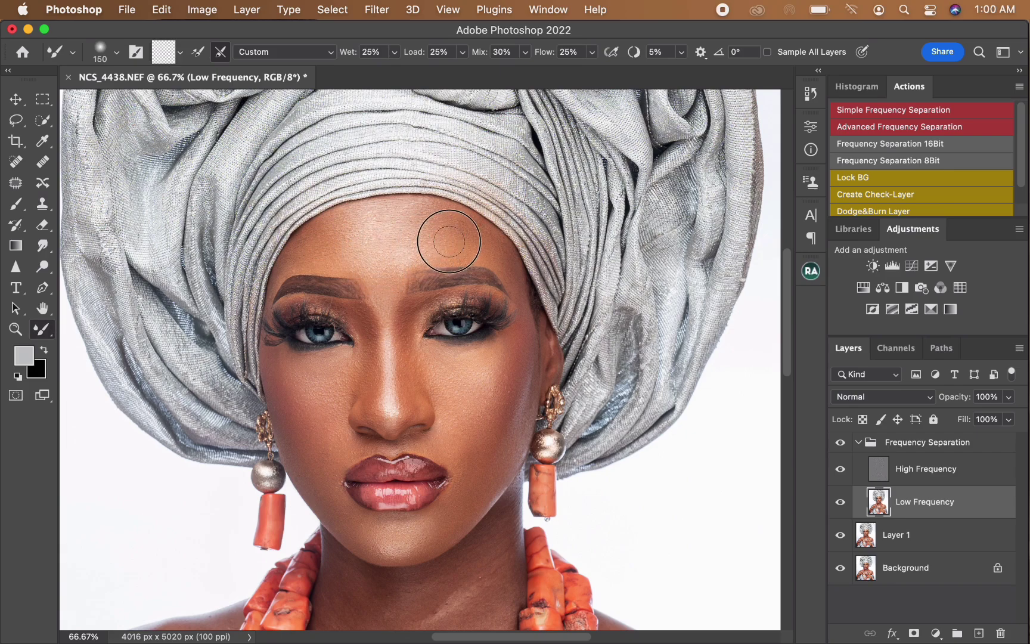
key(bracketleft)
key(bracketright)
key(bracketright)
key(bracketright)
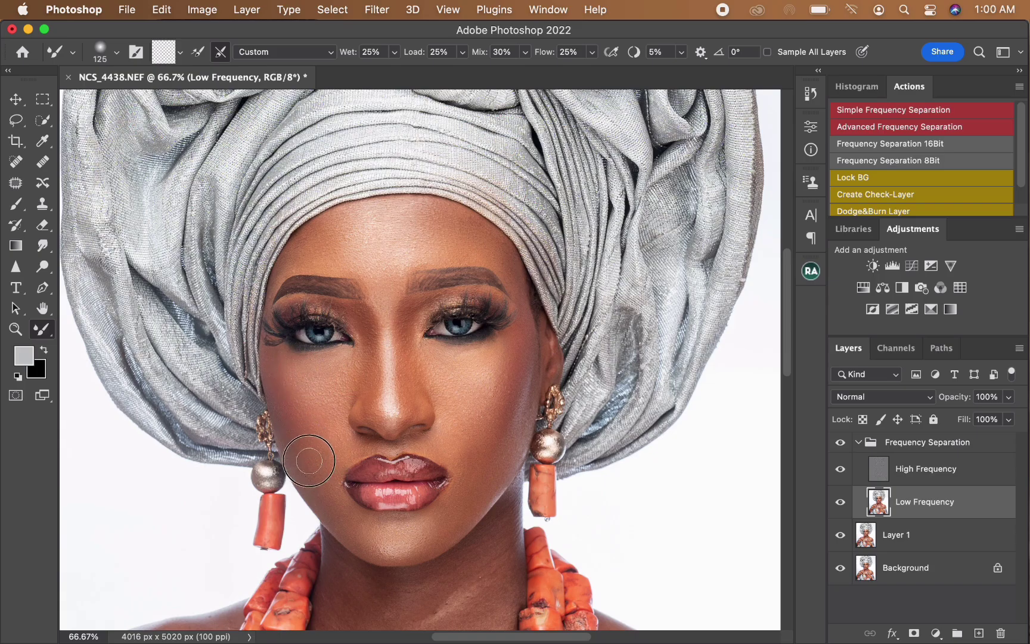
Step: Blend the skin under the viewer's-right eye and on that cheek, and toggle the Frequency Separation group's visibility for a before-and-after comparison
key(bracketleft)
key(bracketleft)
key(bracketleft)
mouse_move(424, 366)
mouse_down()
mouse_move(480, 356)
mouse_move(456, 355)
mouse_move(484, 358)
mouse_up()
key(bracketright)
key(bracketleft)
key(bracketleft)
key(bracketleft)
key(bracketleft)
key(bracketright)
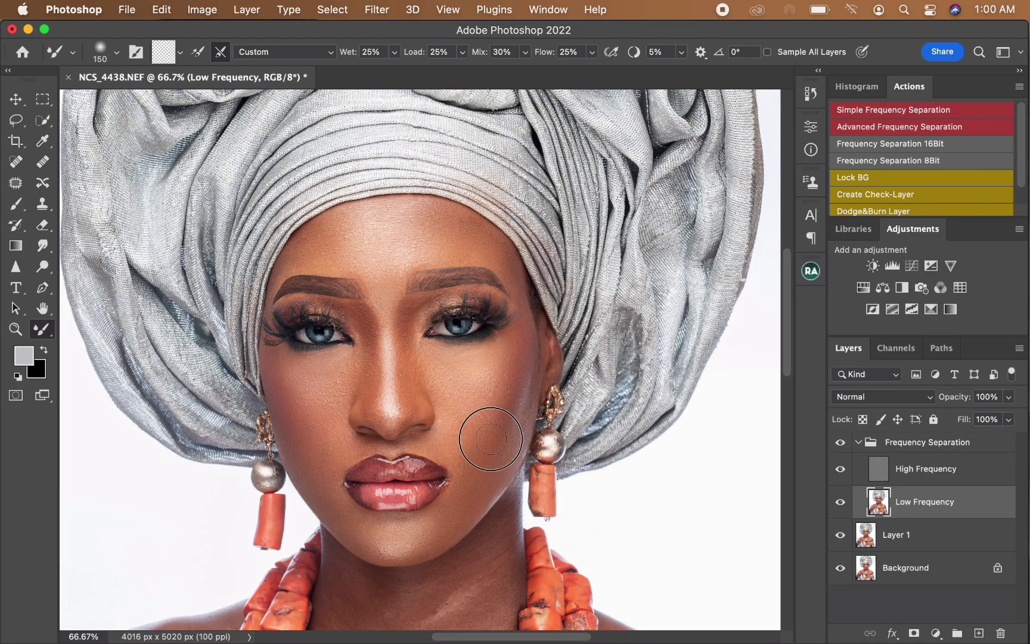
key(bracketright)
click(841, 444)
click(841, 446)
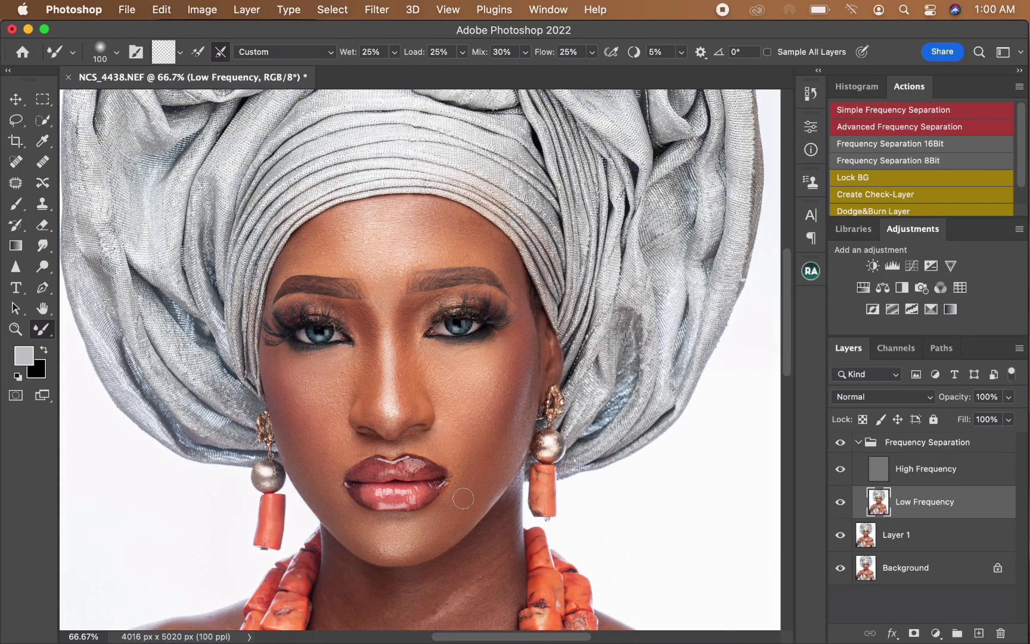
Step: Blend the skin tones on the upper neck below the chin with the Mixer Brush on the Low Frequency layer
scroll(459, 363, down, 6)
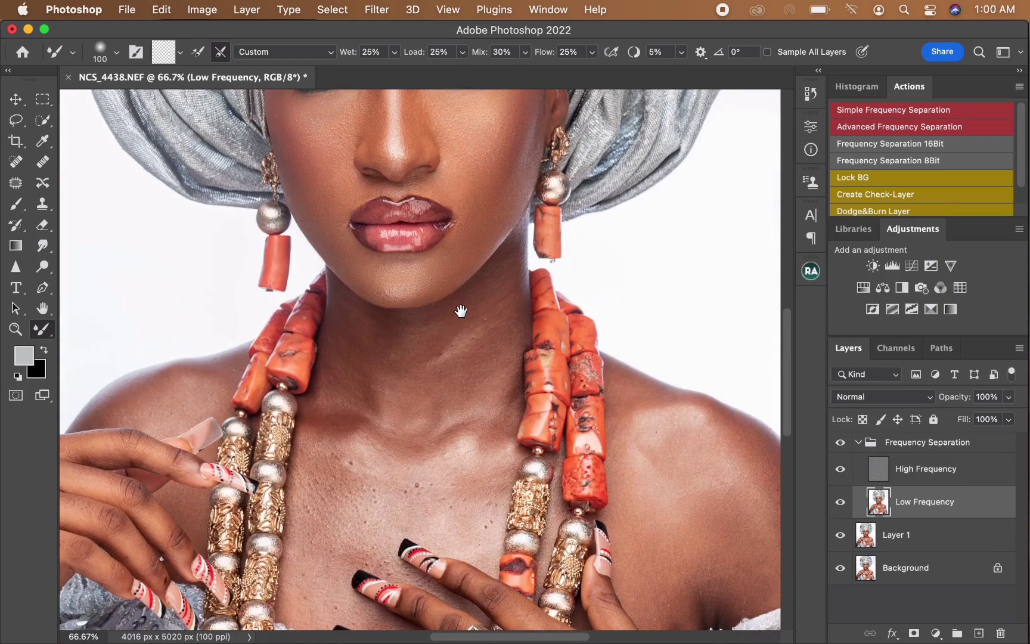
scroll(438, 341, down, 2)
scroll(438, 342, down, 2)
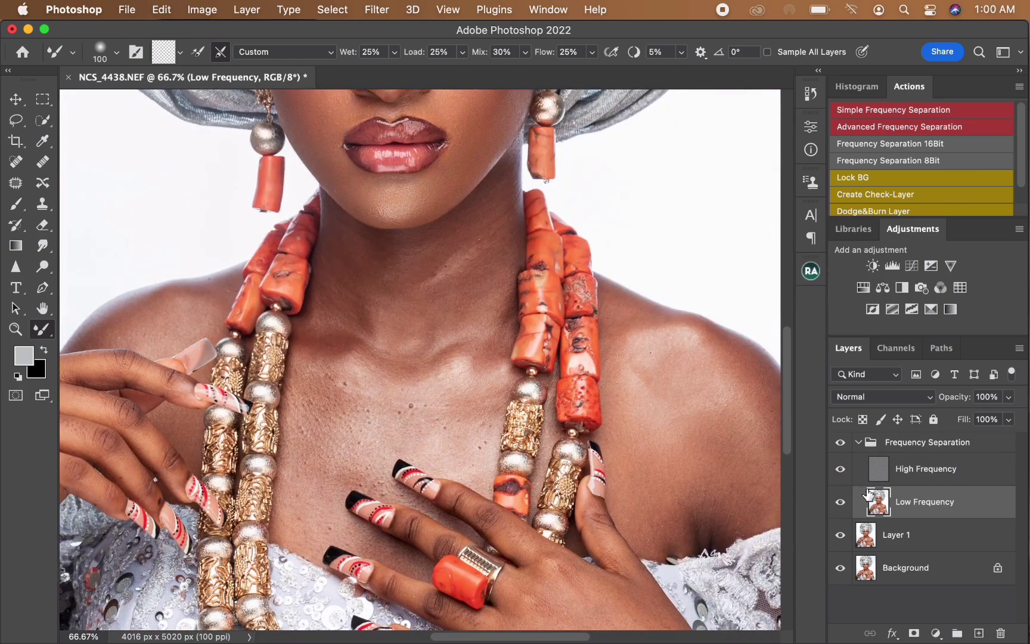
key(super+minus)
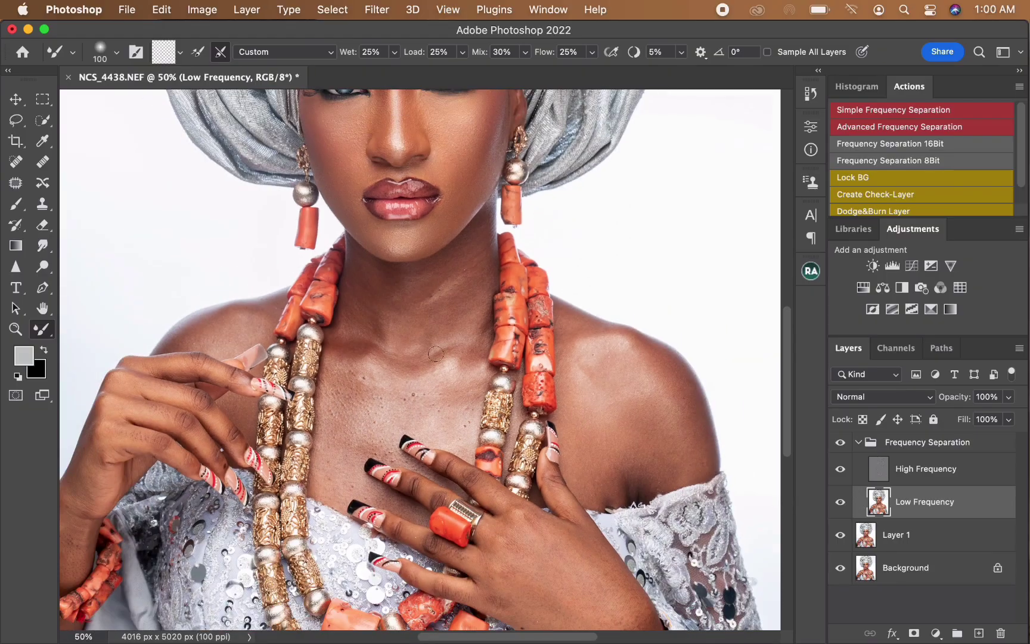
mouse_move(359, 277)
mouse_down()
mouse_move(361, 297)
mouse_move(360, 274)
mouse_up()
mouse_move(375, 287)
mouse_down()
mouse_move(381, 343)
mouse_move(378, 290)
mouse_move(377, 335)
mouse_move(357, 318)
mouse_move(347, 335)
mouse_move(373, 280)
mouse_move(383, 292)
mouse_move(407, 286)
mouse_move(397, 276)
mouse_move(429, 284)
mouse_up()
key(bracketright)
key(bracketright)
key(bracketleft)
key(bracketleft)
key(bracketleft)
key(bracketleft)
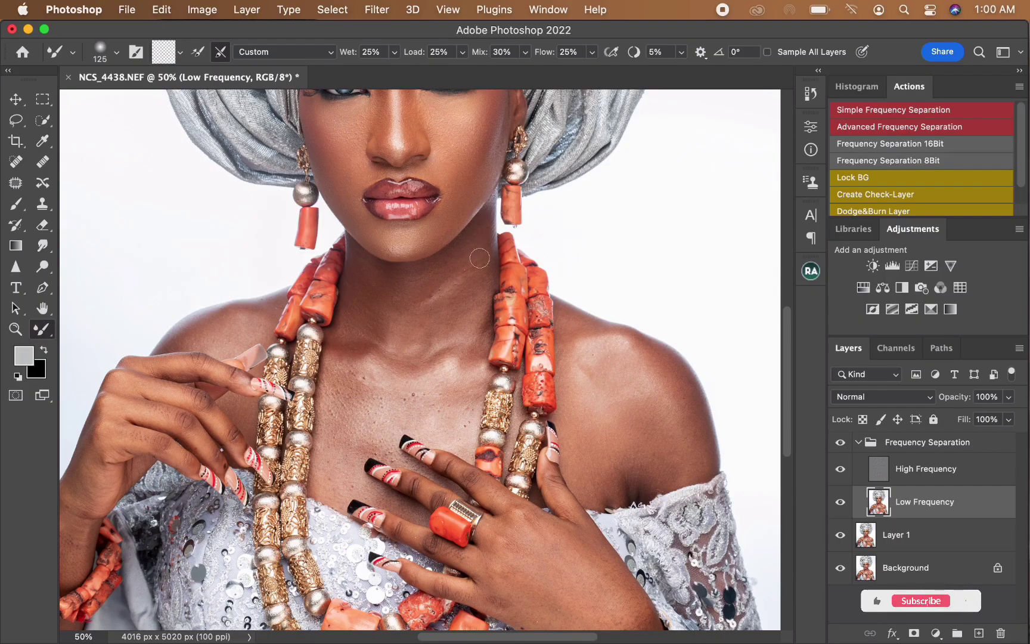
Step: Smooth the tones of the lower neck down to the collarbone with a 175 to 200 px Mixer Brush
key(bracketright)
key(bracketright)
key(bracketright)
key(bracketright)
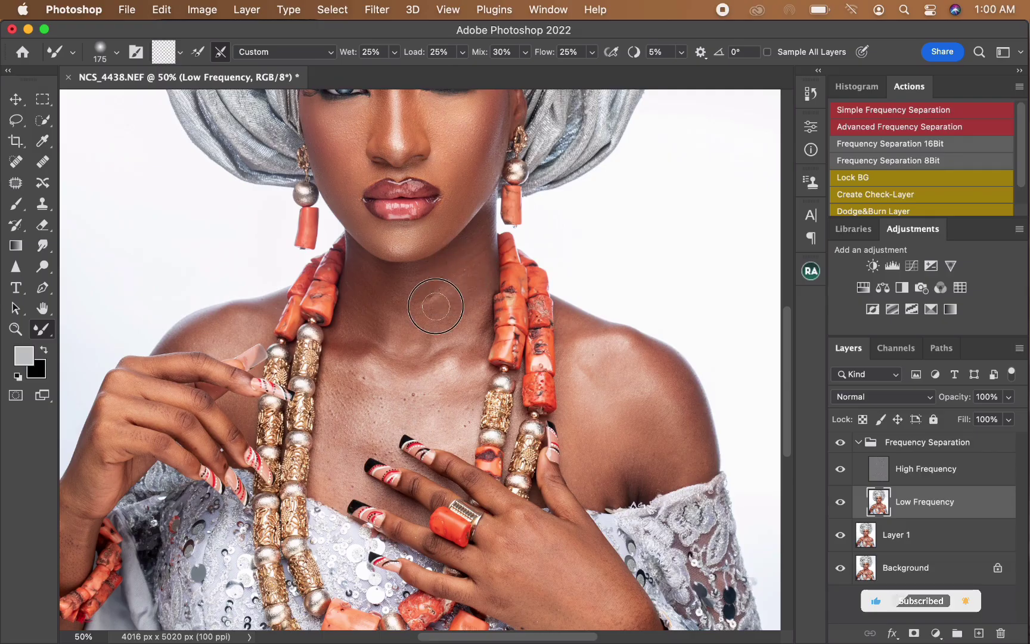
key(bracketright)
mouse_move(427, 294)
mouse_down()
mouse_move(402, 334)
mouse_move(400, 302)
mouse_move(395, 331)
mouse_move(397, 320)
mouse_move(435, 333)
mouse_move(422, 335)
mouse_move(425, 344)
mouse_move(453, 322)
mouse_move(472, 338)
mouse_up()
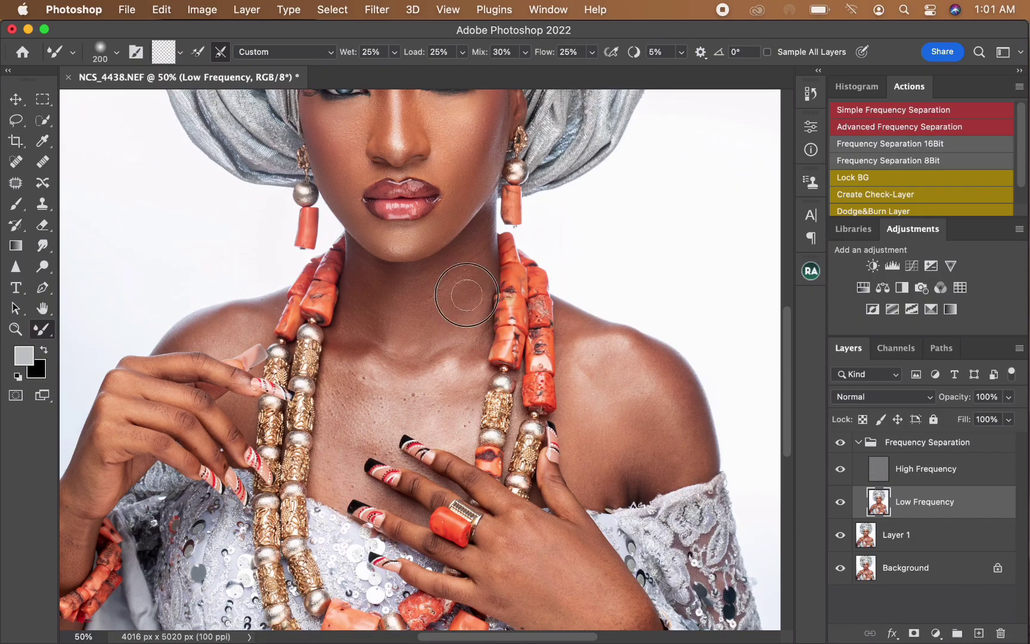
Step: Blend the skin of the chest between the necklace strands, varying the Mixer Brush between 125 and 200 px
key(bracketleft)
key(bracketleft)
key(bracketleft)
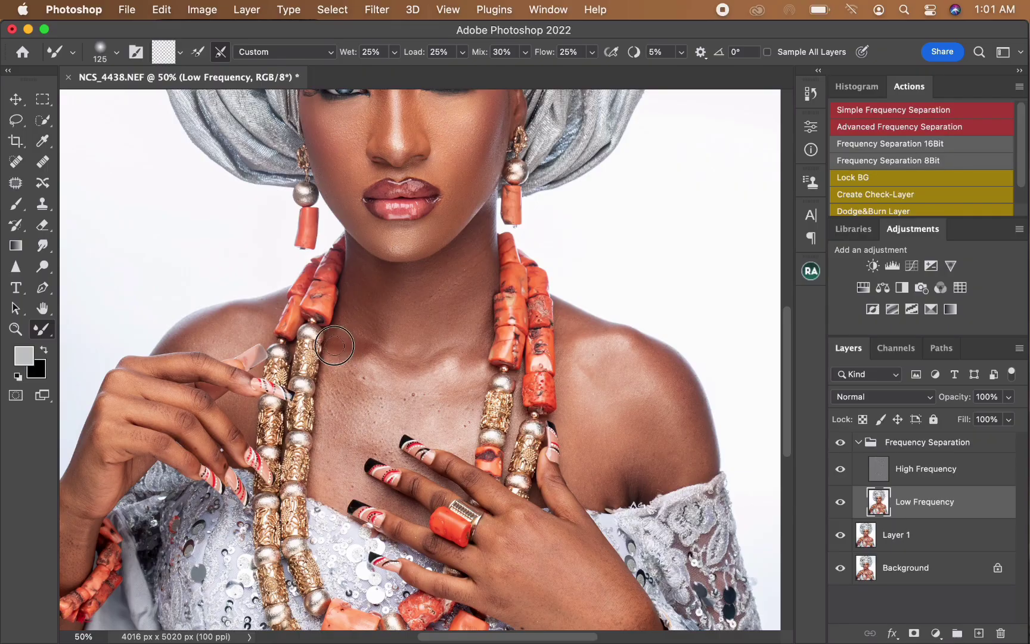
key(bracketright)
key(bracketright)
key(bracketright)
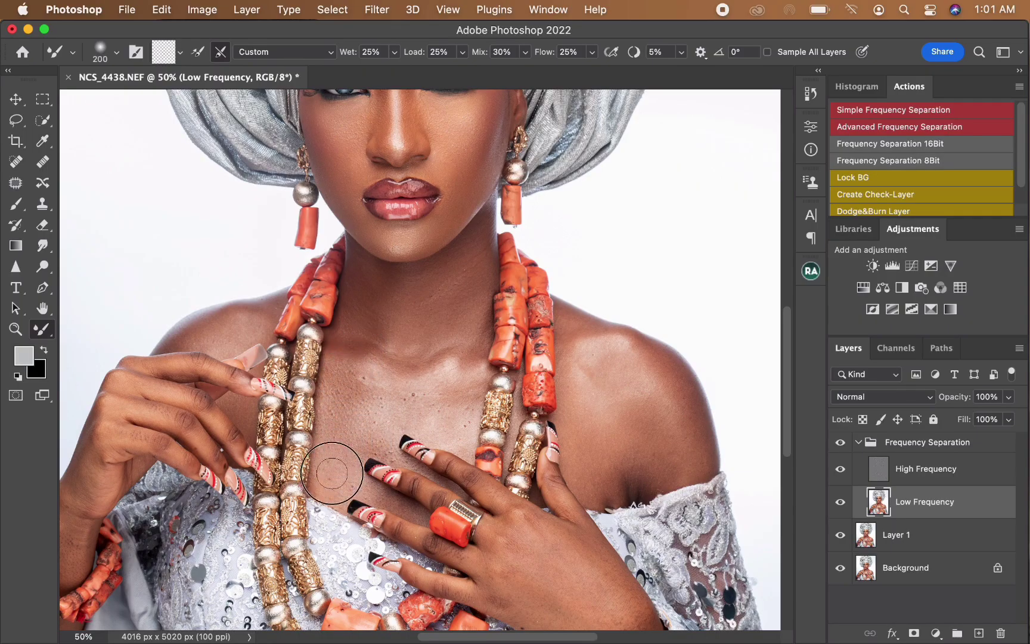
key(bracketright)
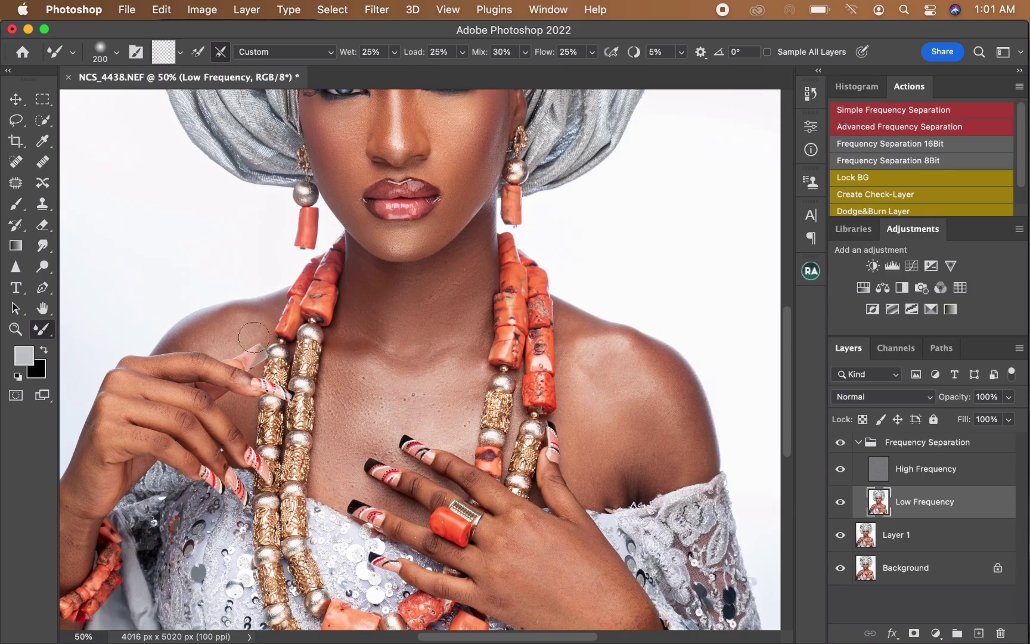
Step: Smooth the skin tones on the viewer's-left shoulder beside the coral beads with a 175 px Mixer Brush
key(bracketleft)
key(bracketleft)
key(bracketleft)
key(bracketleft)
key(bracketright)
key(bracketright)
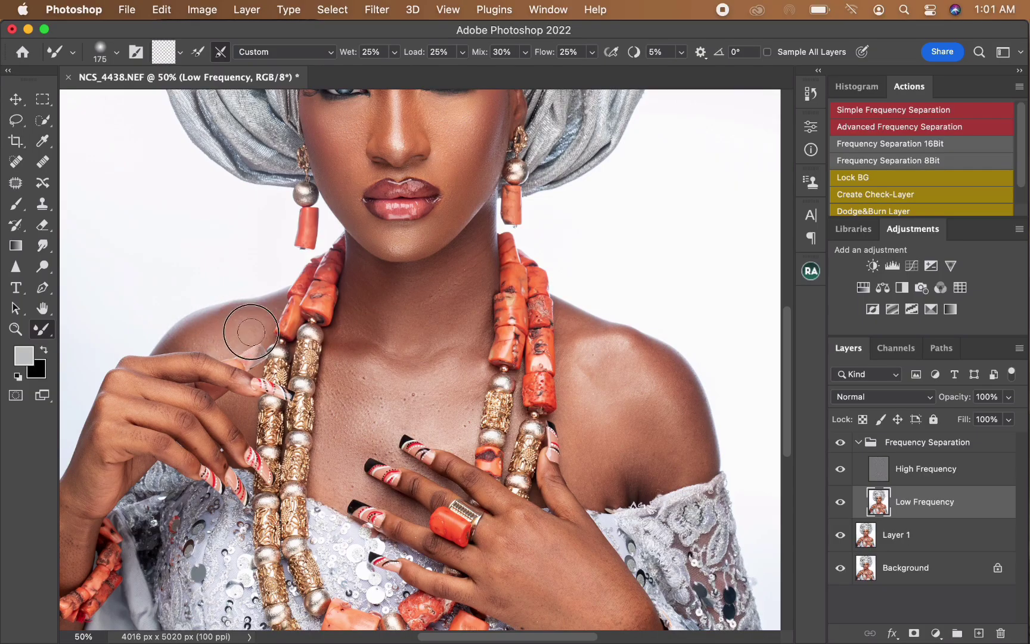
drag(250, 334, 261, 318)
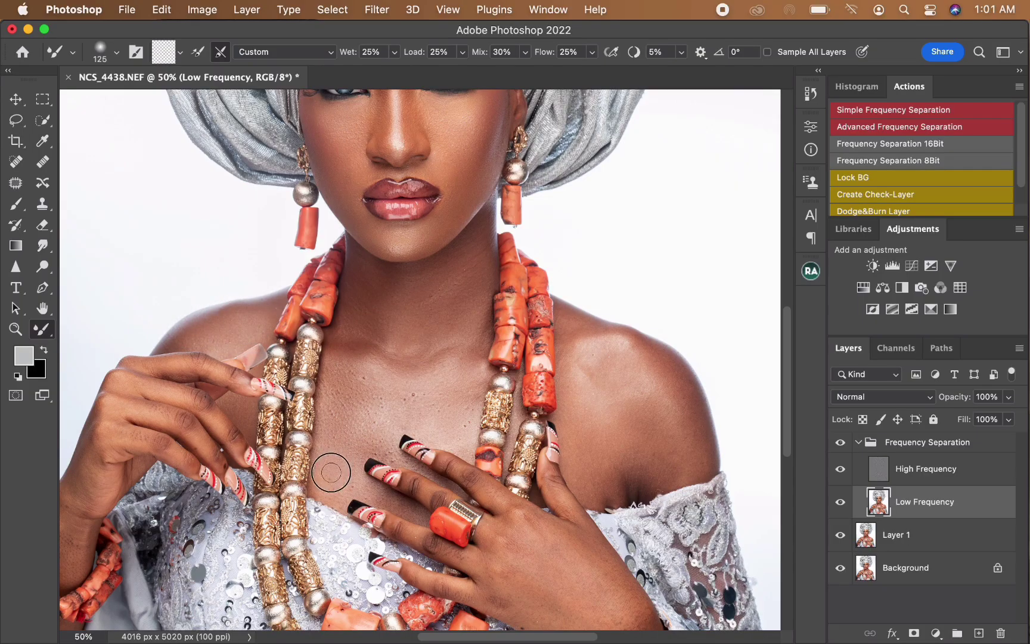
Step: Blend the viewer's-right shoulder next to the coral beads, enlarging the Mixer Brush from 175 to 300 px
key(bracketright)
key(bracketright)
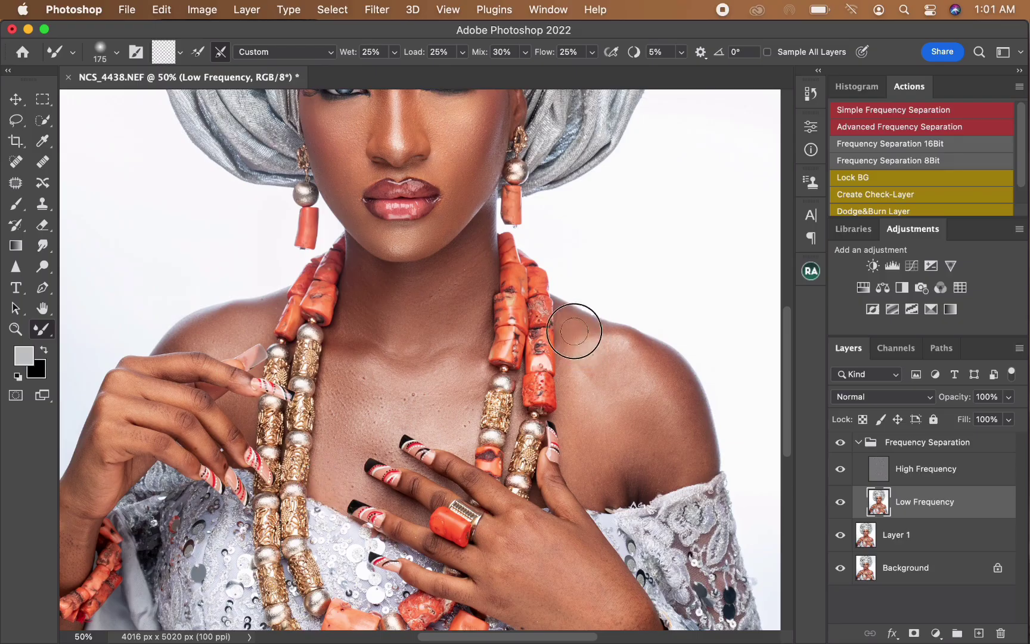
key(bracketright)
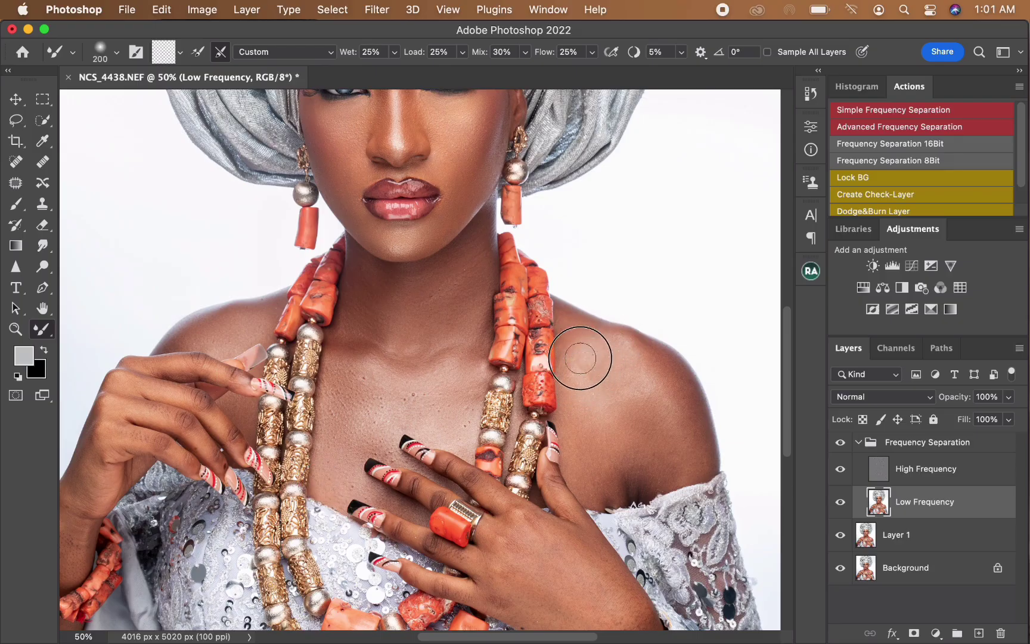
key(bracketright)
key(bracketright)
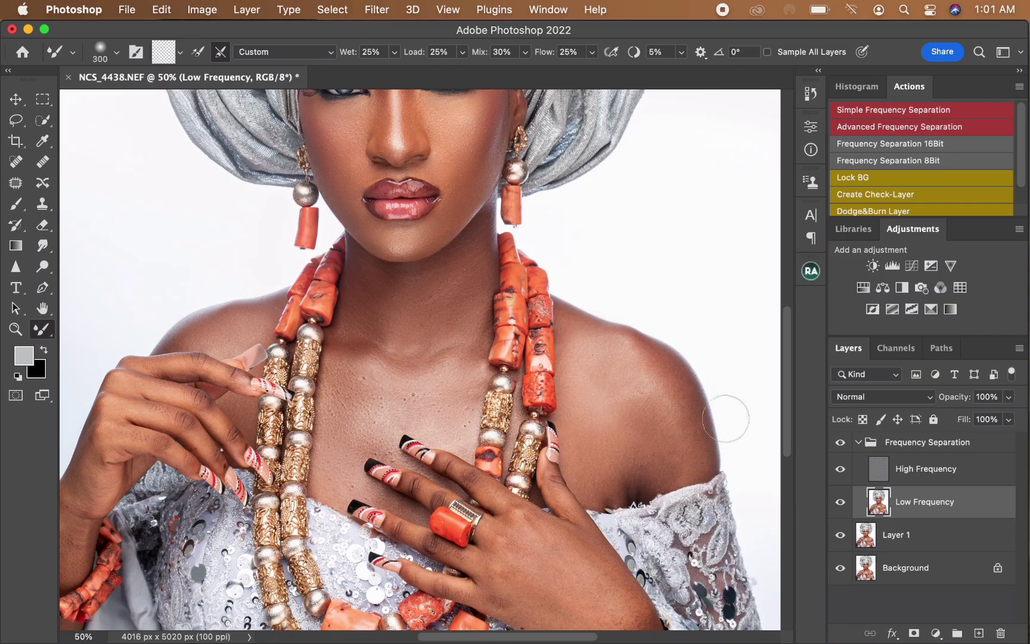
Step: Smooth the outer part of the viewer's-right shoulder and upper arm with a 200 to 300 px Mixer Brush
key(bracketleft)
key(bracketleft)
key(bracketleft)
key(bracketright)
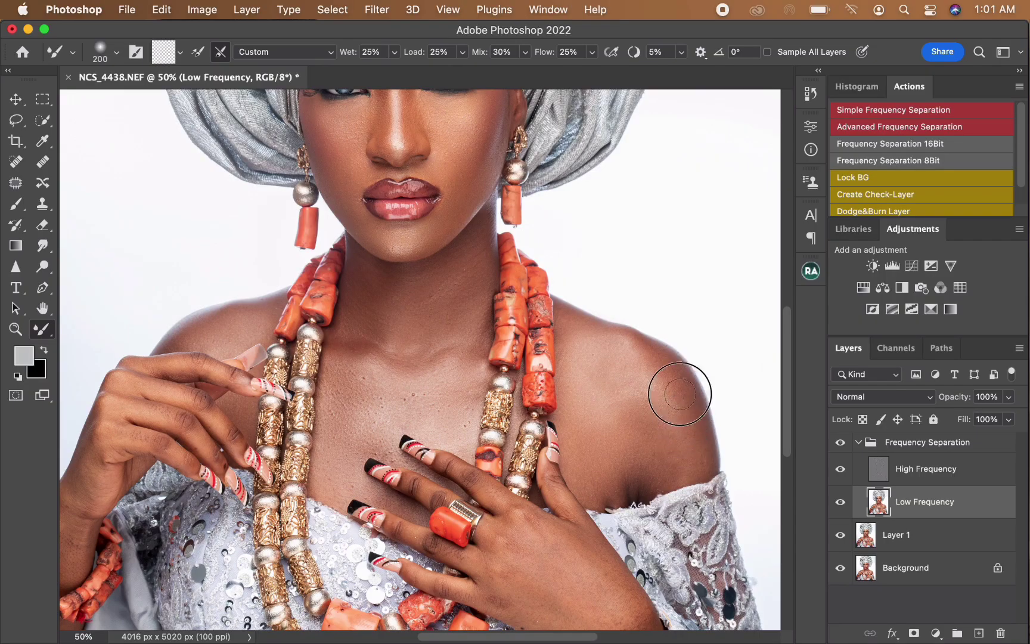
key(bracketright)
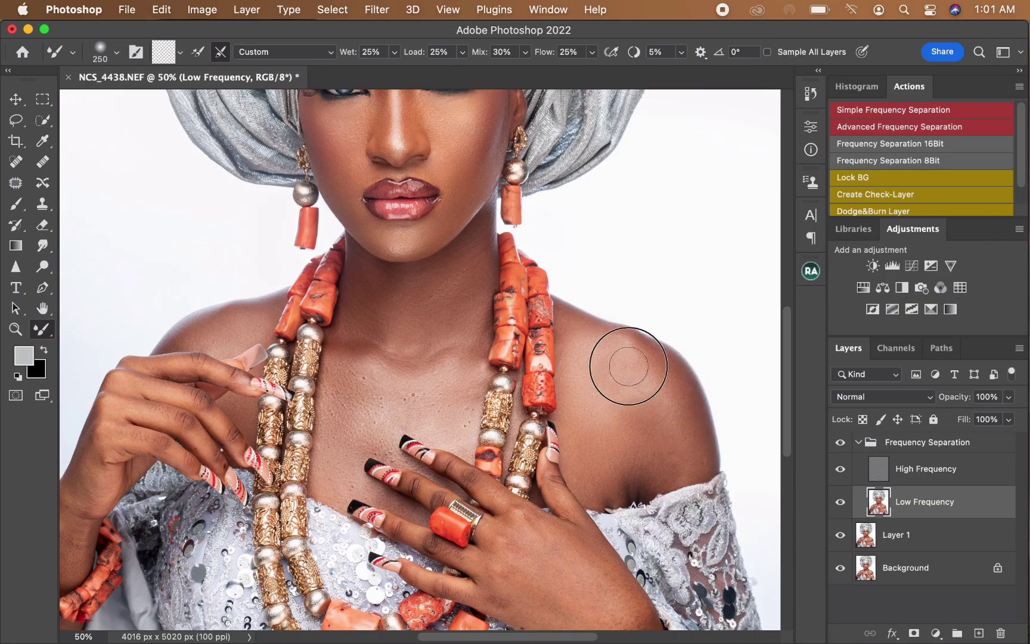
mouse_move(645, 414)
mouse_down()
mouse_move(609, 425)
mouse_move(604, 451)
mouse_move(646, 460)
mouse_move(620, 476)
mouse_up()
key(bracketright)
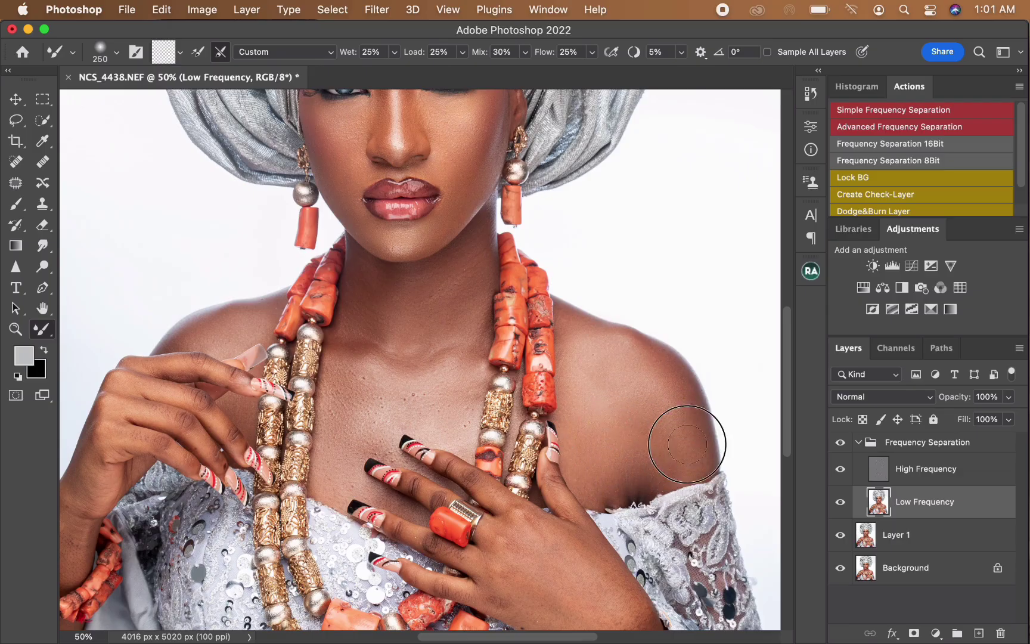
mouse_move(617, 397)
mouse_down()
mouse_move(594, 387)
mouse_move(592, 397)
mouse_move(598, 357)
mouse_up()
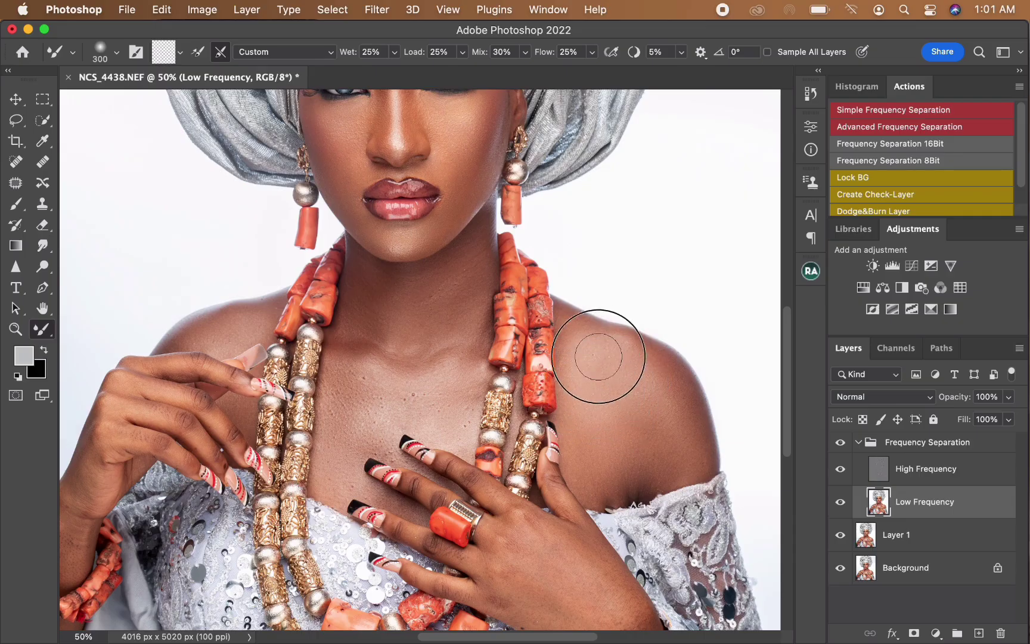
Step: Select the High Frequency layer and clone out the dark marks at the centre of the chest with a 25 px Clone Stamp
click(919, 479)
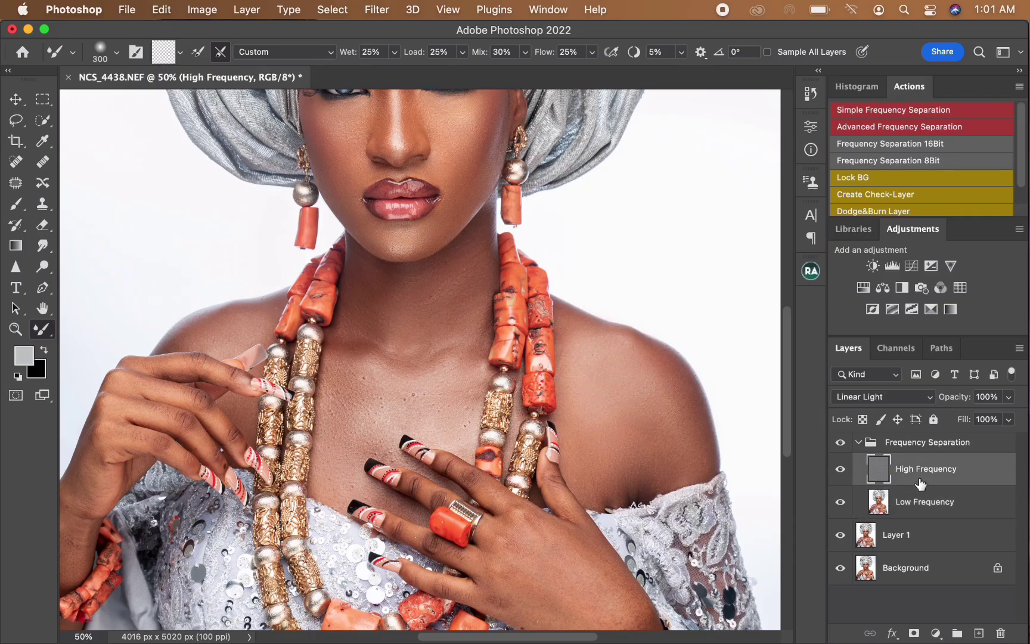
click(51, 212)
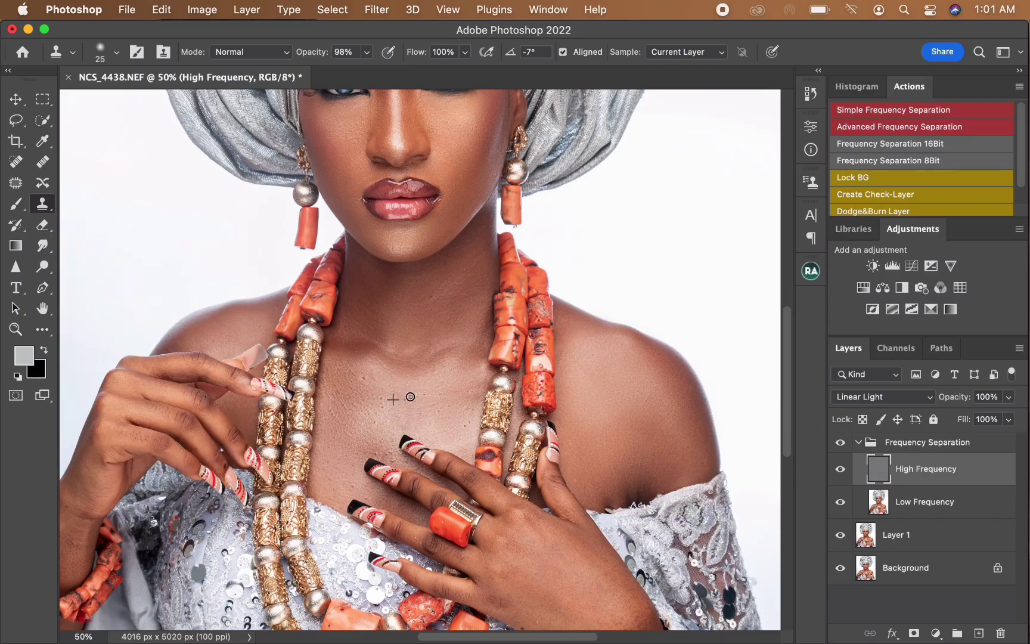
alt+click(382, 390)
click(383, 404)
Step: Clone clean texture over the spots down the chest beside the gold beads and above the neckline
drag(332, 412, 336, 391)
alt+click(335, 408)
drag(332, 432, 335, 422)
alt+click(336, 448)
drag(329, 460, 328, 462)
alt+click(366, 501)
mouse_move(355, 489)
mouse_down()
mouse_move(365, 489)
mouse_move(356, 487)
mouse_up()
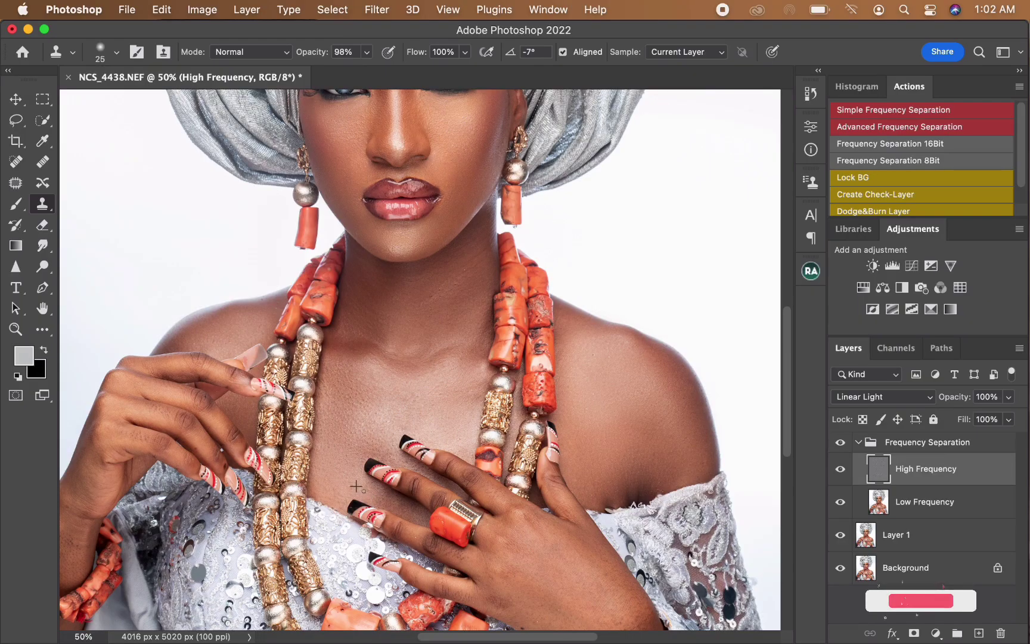
alt+click(336, 447)
drag(344, 427, 345, 438)
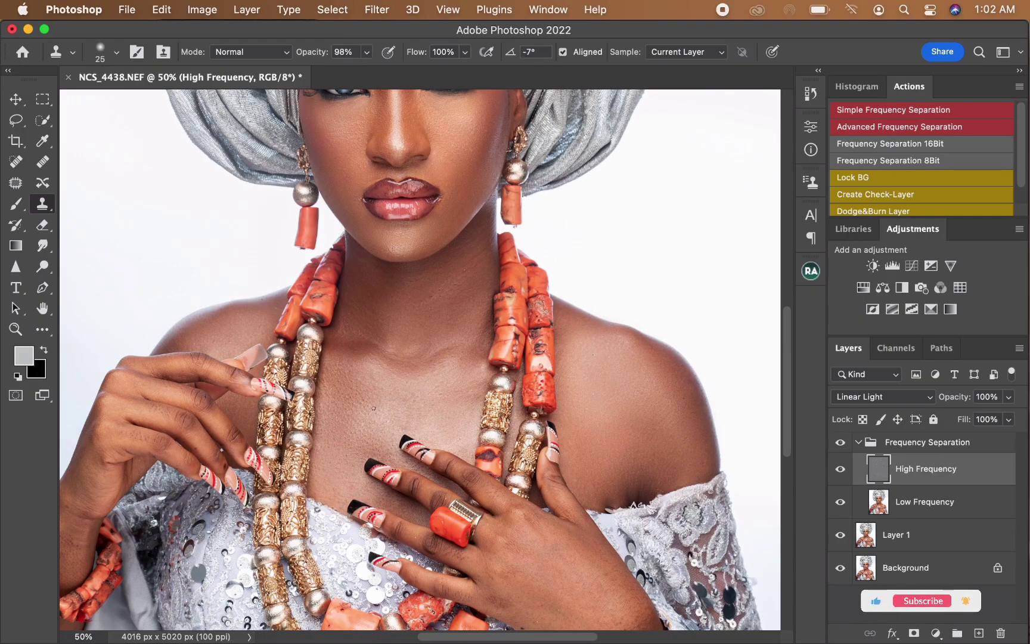
Step: Clone out the mark on the neck and the texture spots on the viewer's-right shoulder
alt+click(428, 313)
mouse_move(434, 295)
mouse_down()
mouse_move(467, 267)
mouse_move(432, 303)
mouse_up()
alt+click(603, 376)
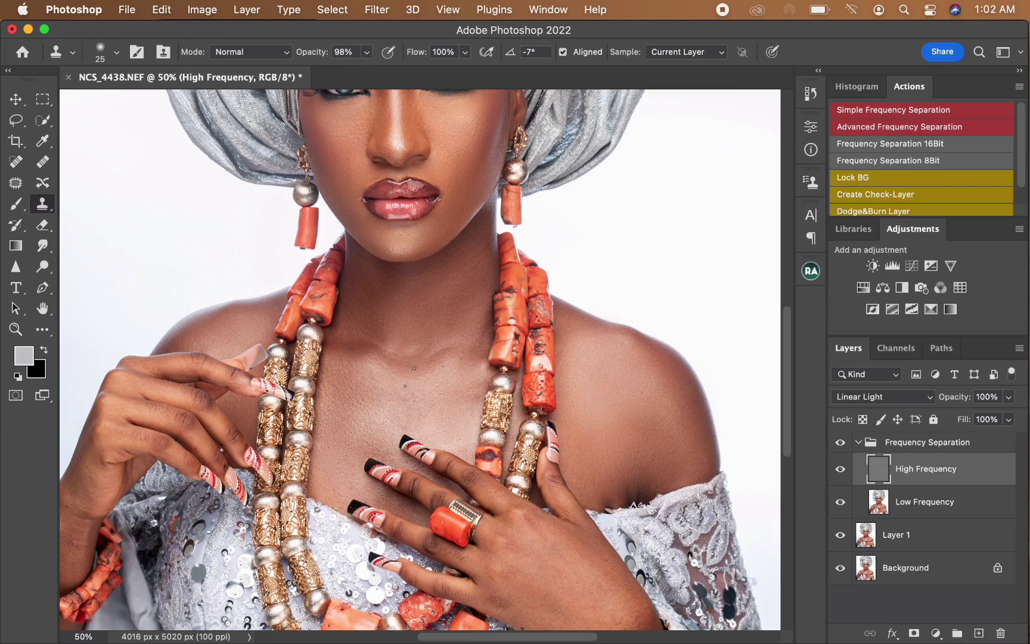
Step: Select the Low Frequency layer and smooth the wrist and back of the raised hand with the Mixer Brush
key(super+minus)
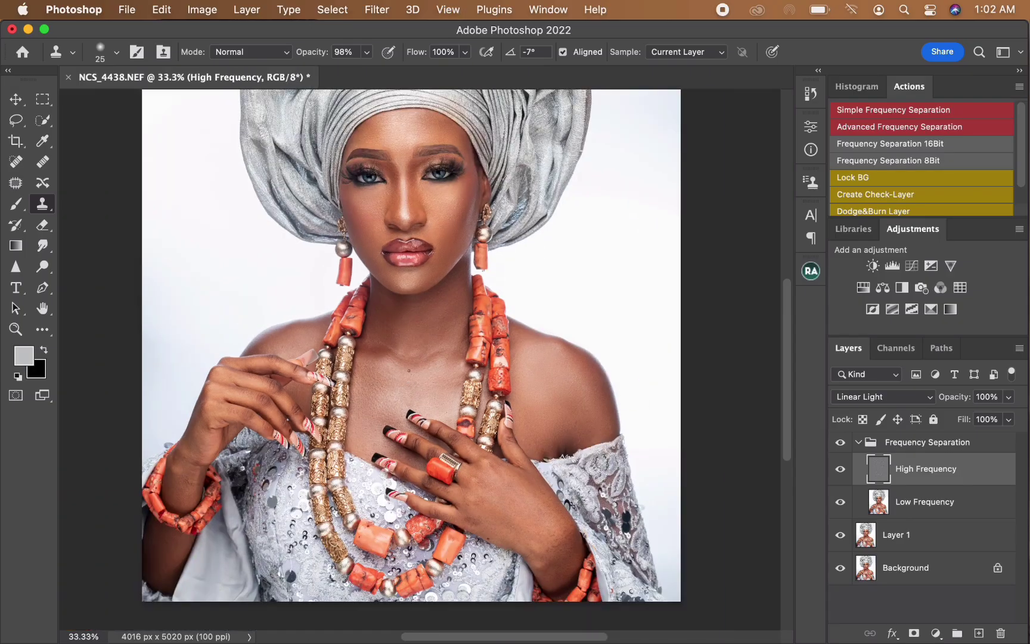
click(915, 505)
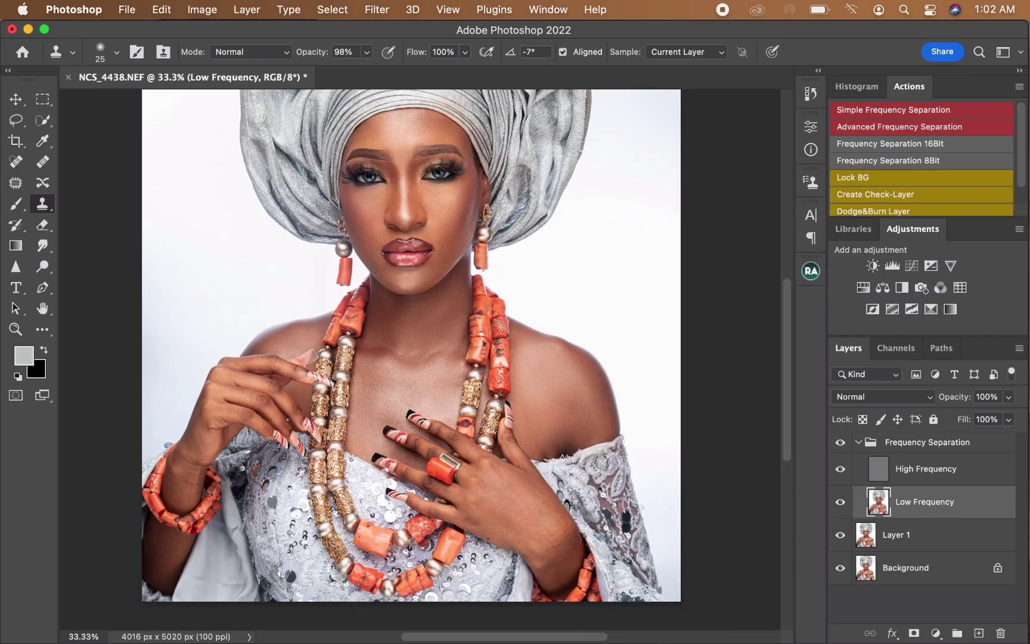
key(b)
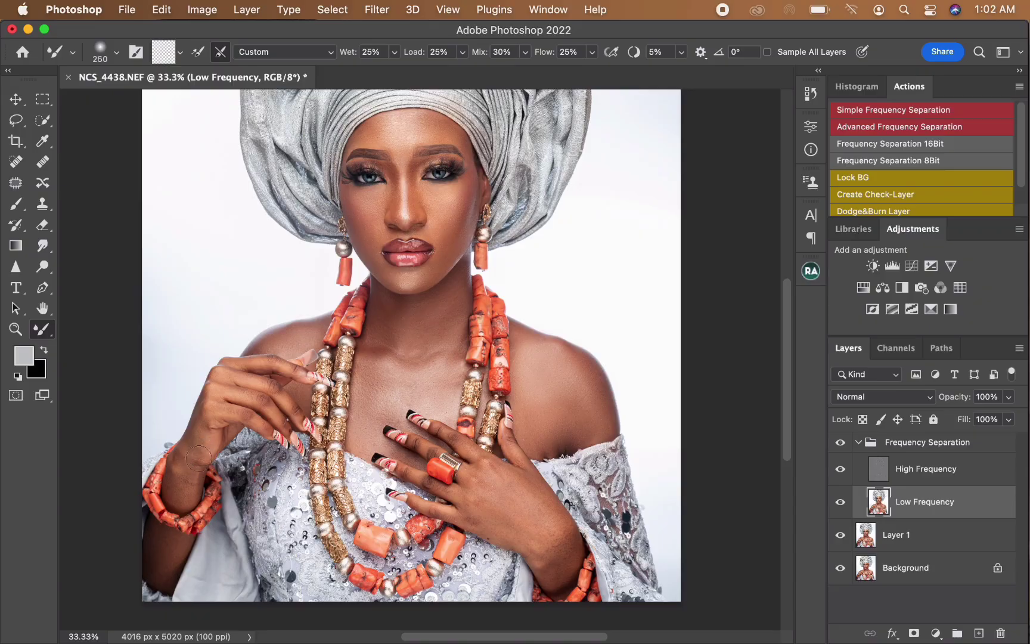
drag(182, 474, 185, 453)
mouse_move(183, 471)
mouse_down()
mouse_move(179, 506)
mouse_move(206, 407)
mouse_move(245, 419)
mouse_up()
key(bracketright)
key(bracketright)
Step: Smooth the knuckles and fingers of the raised hand, working the index finger with a 90 px Mixer Brush
key(bracketright)
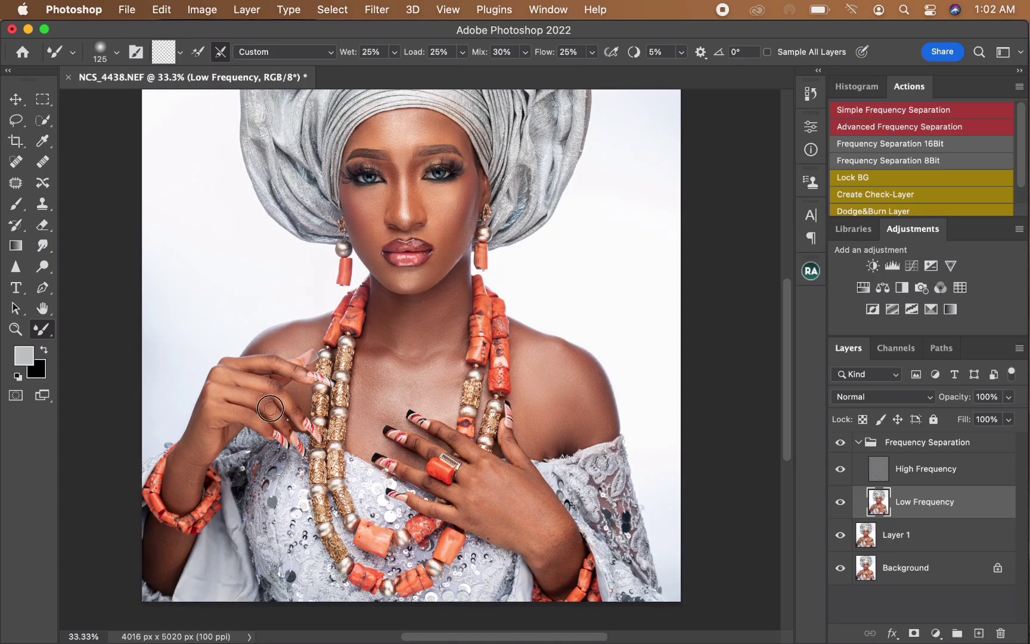
key(bracketleft)
drag(275, 420, 287, 431)
key(bracketright)
key(bracketright)
mouse_move(215, 388)
mouse_down()
mouse_move(217, 409)
mouse_move(224, 402)
mouse_move(208, 410)
mouse_up()
key(bracketright)
key(bracketleft)
mouse_move(286, 425)
mouse_down()
mouse_move(270, 416)
mouse_move(282, 397)
mouse_up()
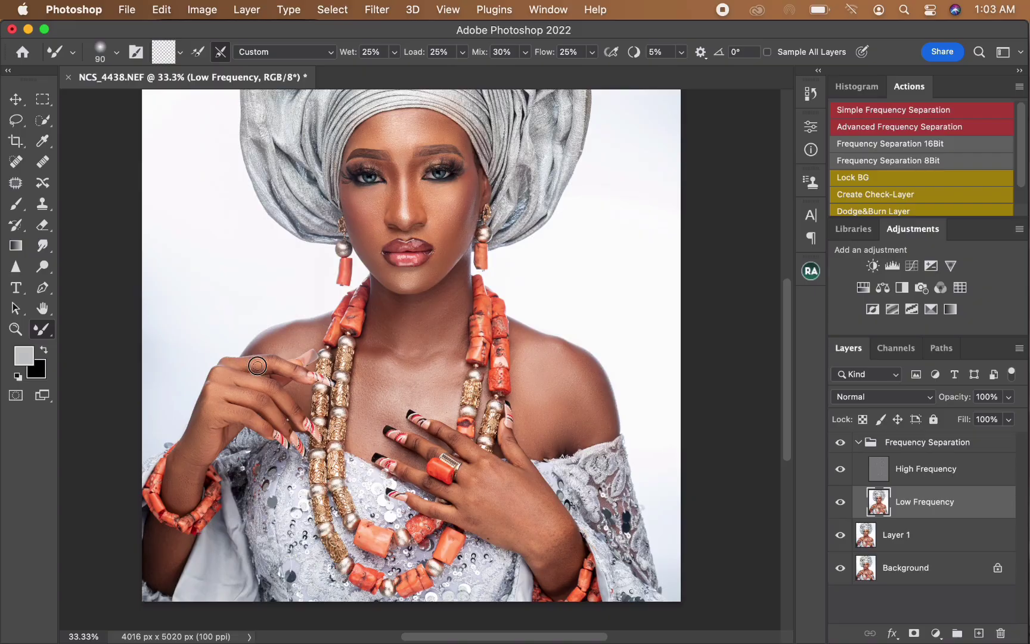
drag(258, 365, 282, 368)
Step: Smooth the forearm below the viewer's-left coral bracelet with a 150 px Mixer Brush
key(bracketright)
key(bracketright)
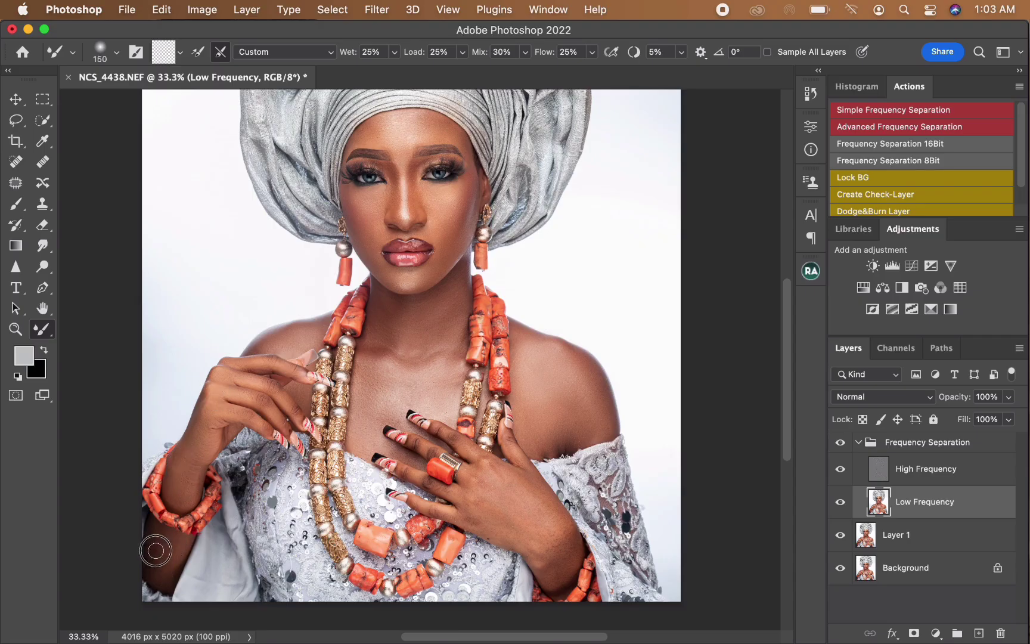
mouse_move(146, 552)
mouse_down()
mouse_move(170, 571)
mouse_move(175, 548)
mouse_up()
key(bracketleft)
key(bracketright)
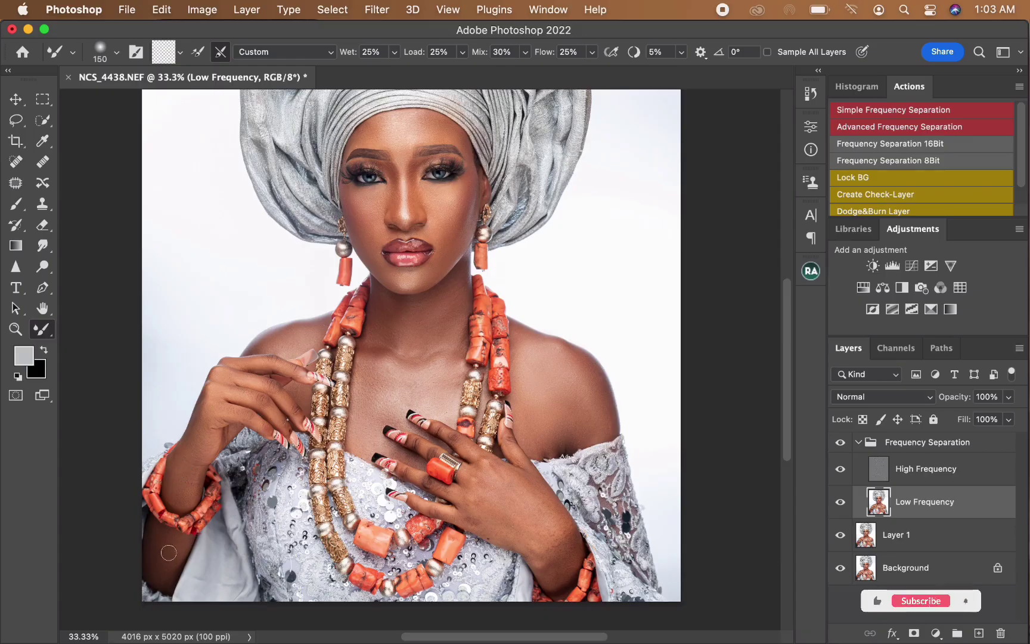
Step: Smooth the upper fingers and thumb of the hand resting on the chest with a 90 to 100 px Mixer Brush
key(bracketleft)
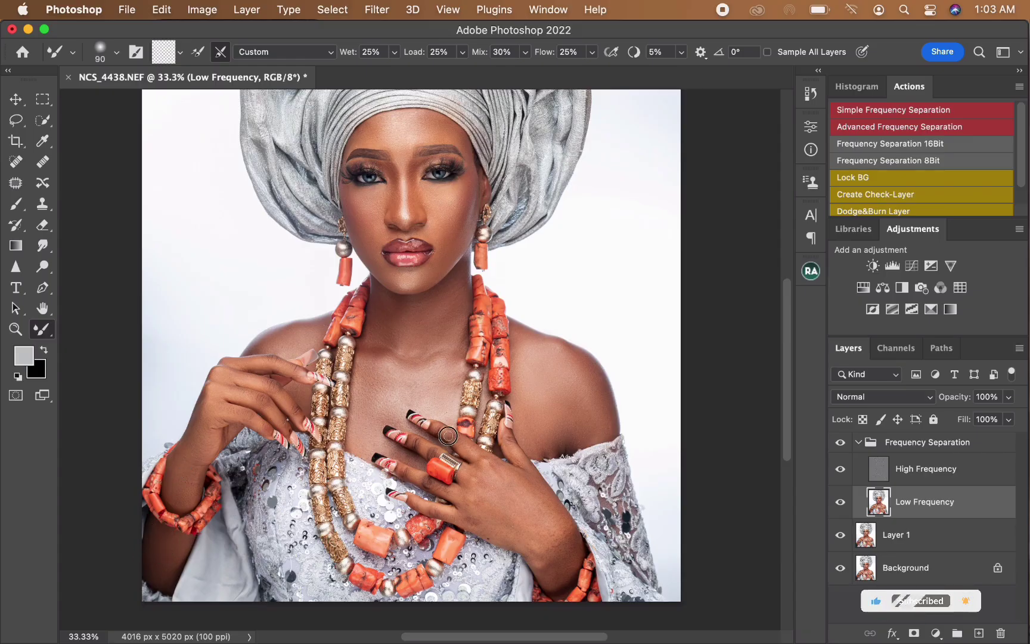
key(bracketright)
key(bracketright)
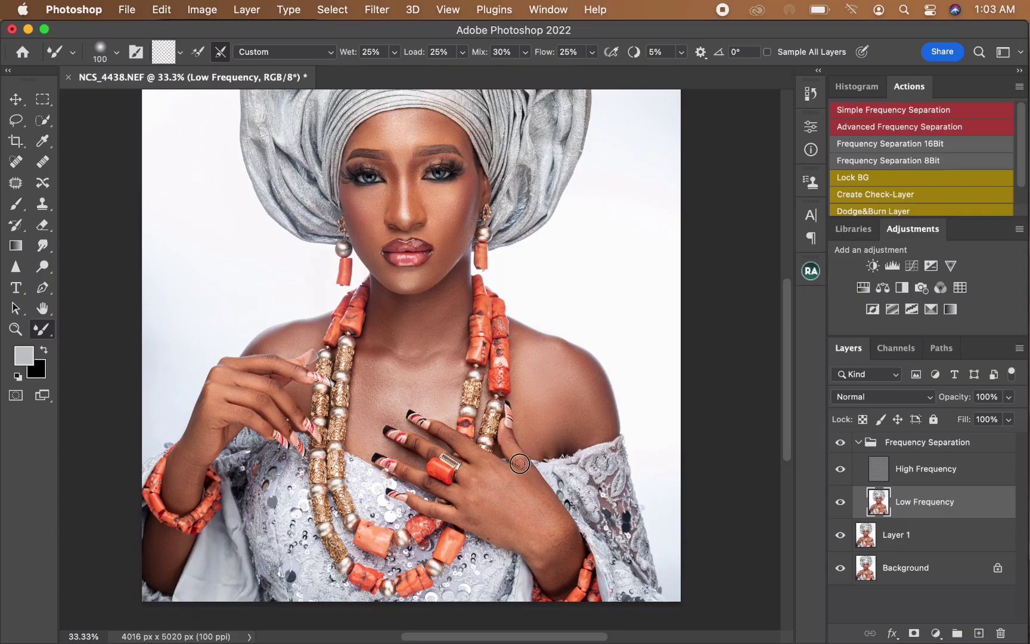
Step: Enlarge the Mixer Brush to 300 px and smooth the back of the hand resting on the chest
key(bracketright)
key(bracketright)
key(bracketright)
key(bracketright)
key(bracketright)
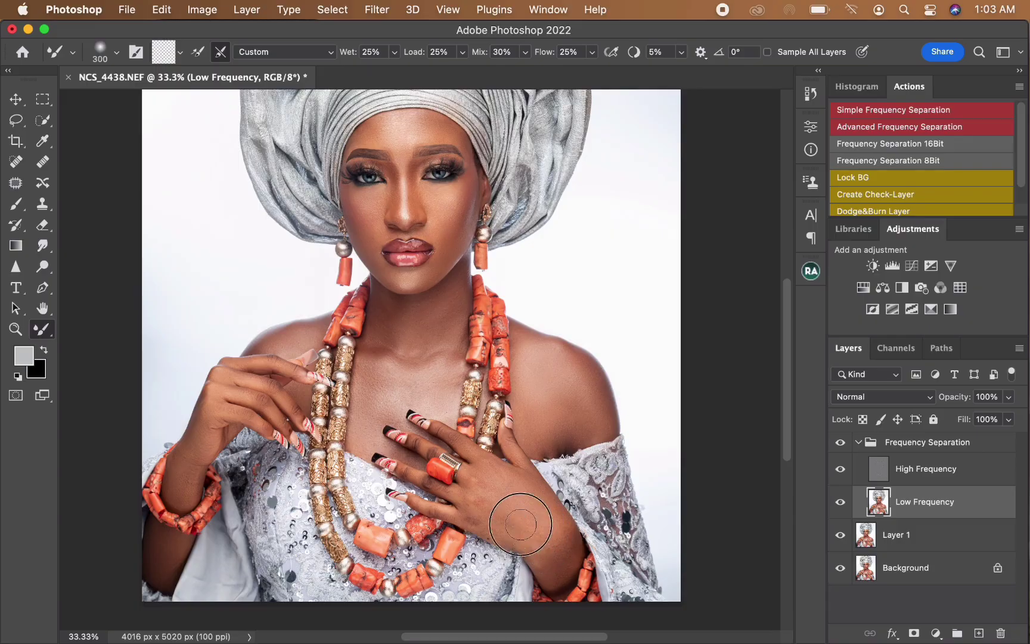
Step: Smooth the fingers and knuckles around the coral ring, starting with a 90 px Mixer Brush
key(bracketleft)
key(bracketright)
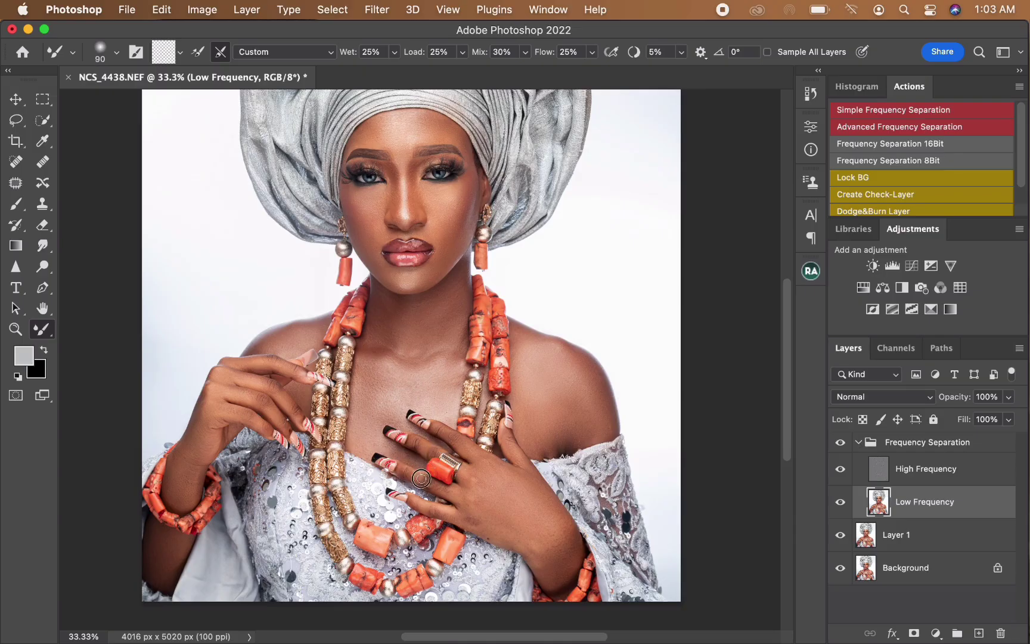
key(bracketright)
key(bracketright)
mouse_move(450, 497)
mouse_down()
mouse_move(441, 492)
mouse_move(467, 496)
mouse_move(468, 481)
mouse_up()
Step: Smooth the lower edge of the resting hand towards the wrist with a larger Mixer Brush
key(bracketright)
key(bracketright)
key(bracketright)
key(bracketright)
Step: Smooth the viewer's-right shoulder and upper arm above the lace sleeve with a 150 to 300 px Mixer Brush
key(bracketright)
mouse_move(476, 519)
mouse_down()
mouse_move(486, 528)
mouse_move(548, 558)
mouse_move(538, 550)
mouse_move(552, 578)
mouse_move(568, 566)
mouse_move(557, 534)
mouse_move(543, 560)
mouse_up()
key(bracketright)
key(bracketright)
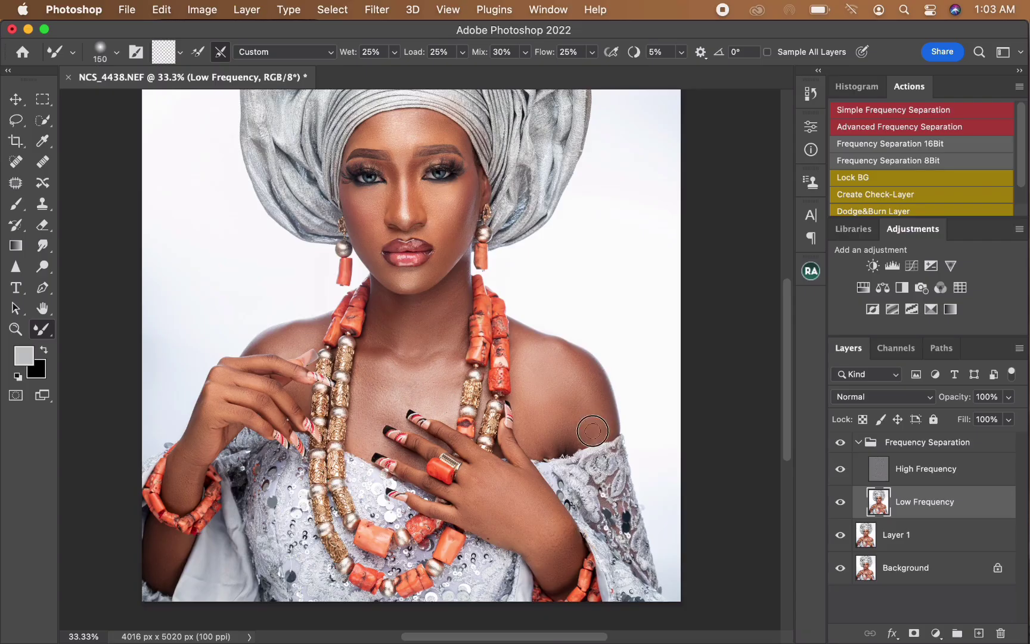
mouse_move(593, 430)
mouse_down()
mouse_move(584, 404)
mouse_move(560, 418)
mouse_move(579, 383)
mouse_move(555, 361)
mouse_up()
key(bracketright)
key(bracketright)
key(bracketright)
key(bracketright)
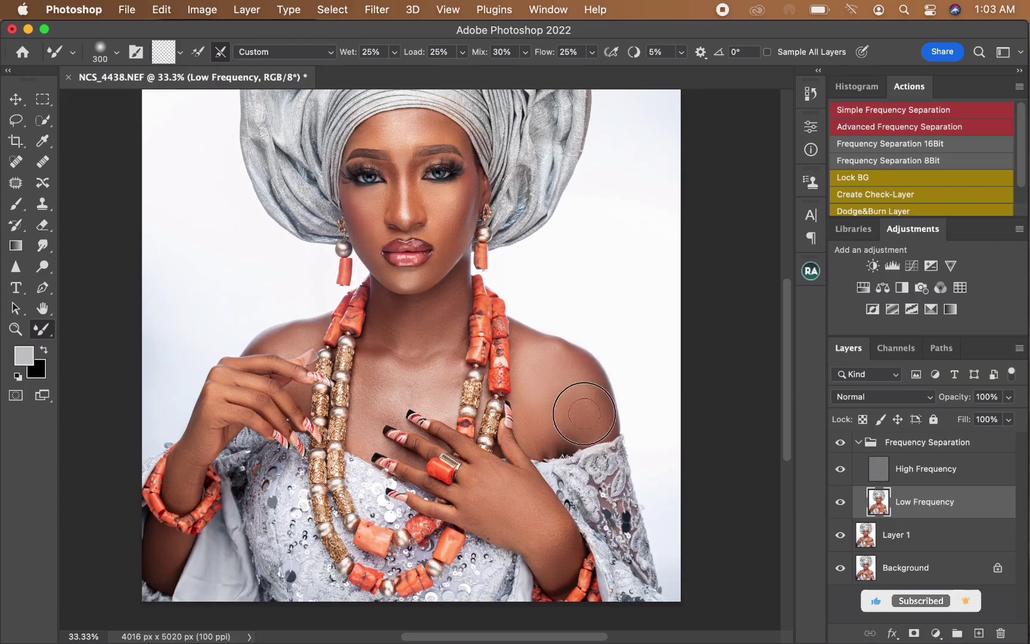
Step: Smooth the chest beside the gold beads at 175 px and the back of the resting hand at 200 px
key(bracketleft)
key(bracketleft)
key(bracketleft)
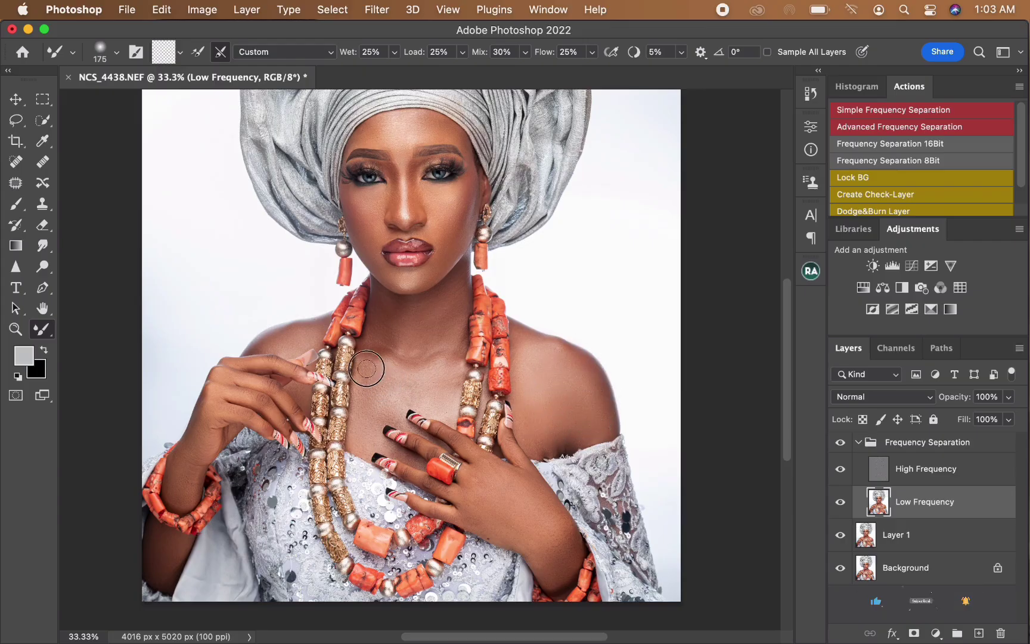
key(bracketright)
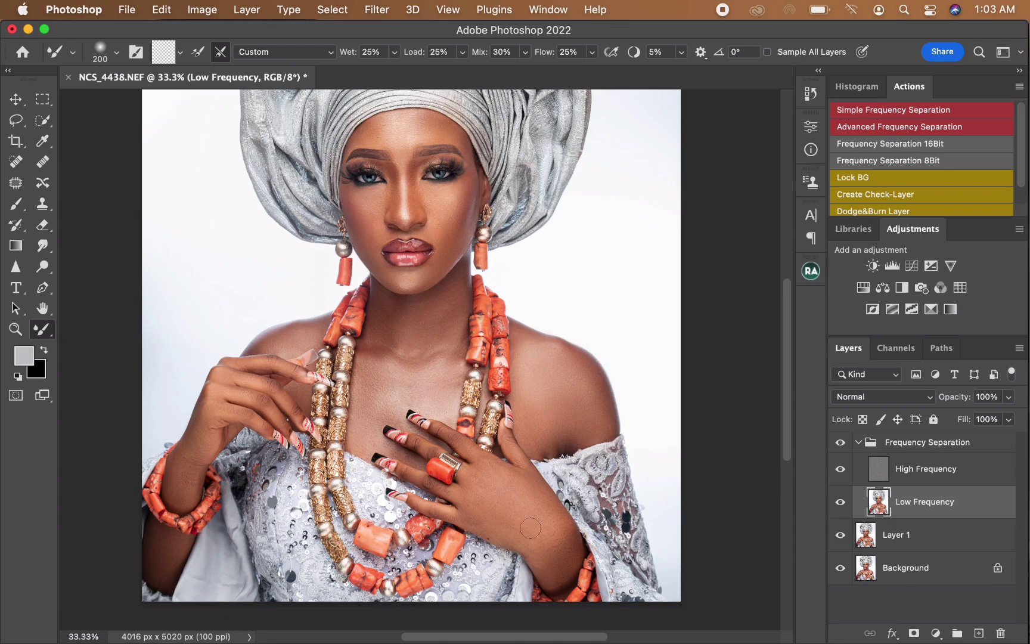
Step: Select the High Frequency layer and clone clean texture over the back of the resting hand with a 25 px Clone Stamp
click(919, 476)
key(super+equal)
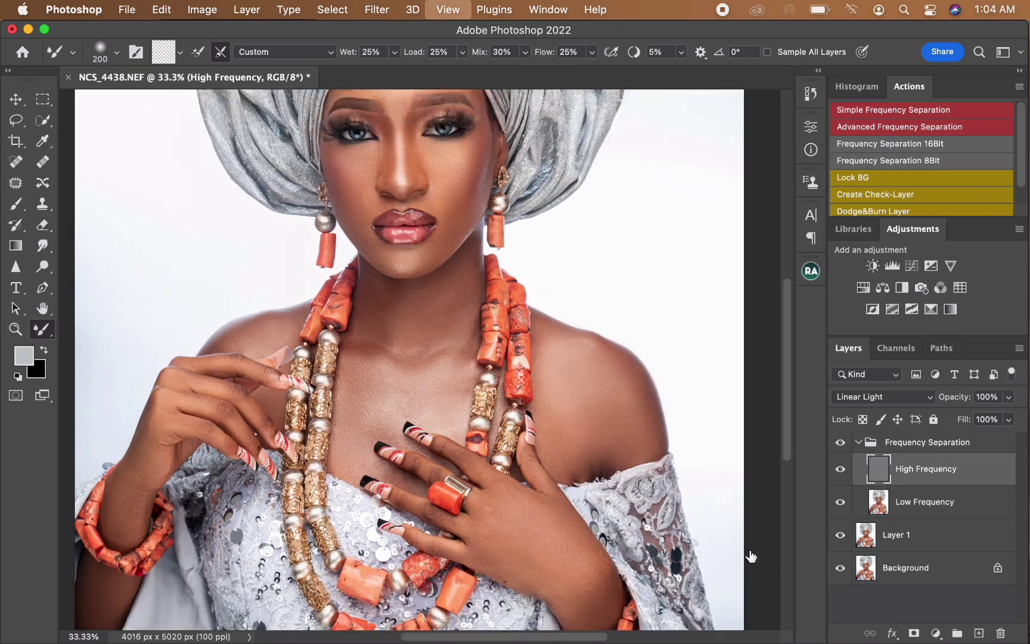
key(s)
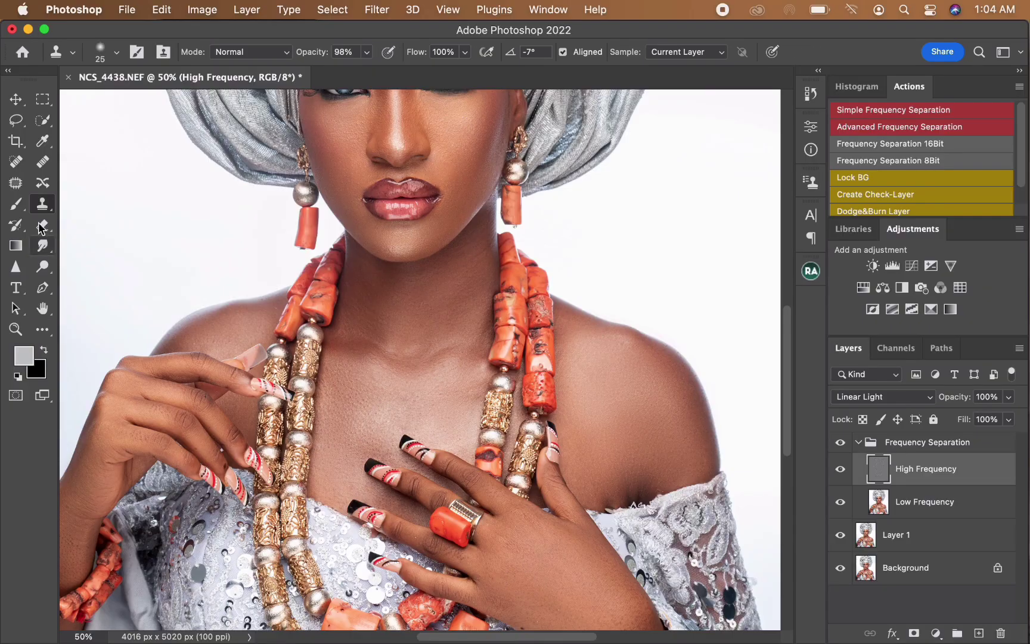
alt+click(538, 571)
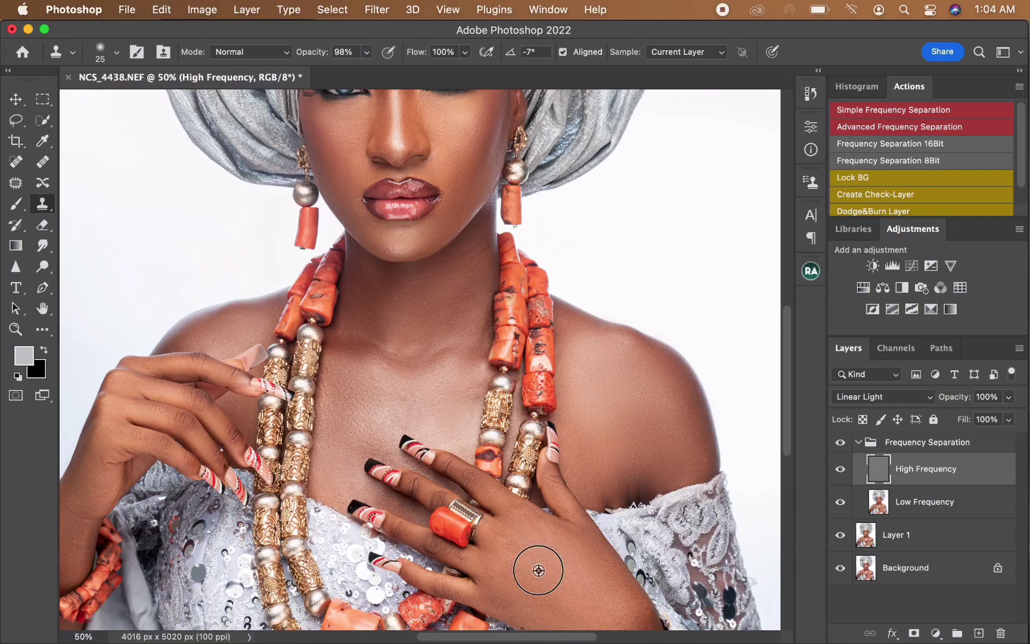
click(528, 550)
scroll(517, 570, down, 5)
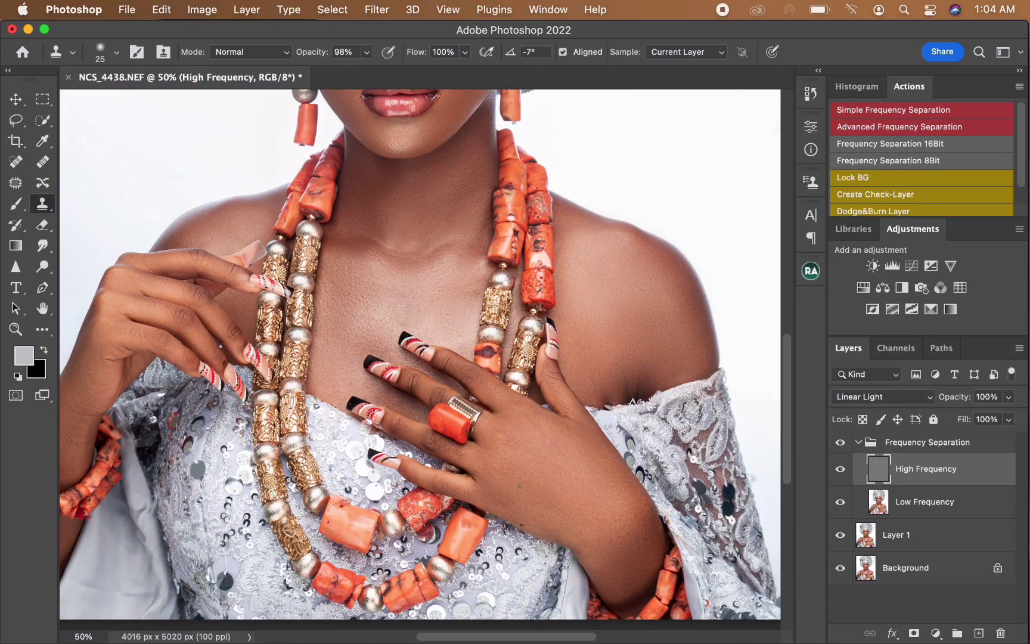
Step: Clone clean texture over the marks on the raised hand's wrist, just above the coral bracelet
scroll(171, 417, left, 5)
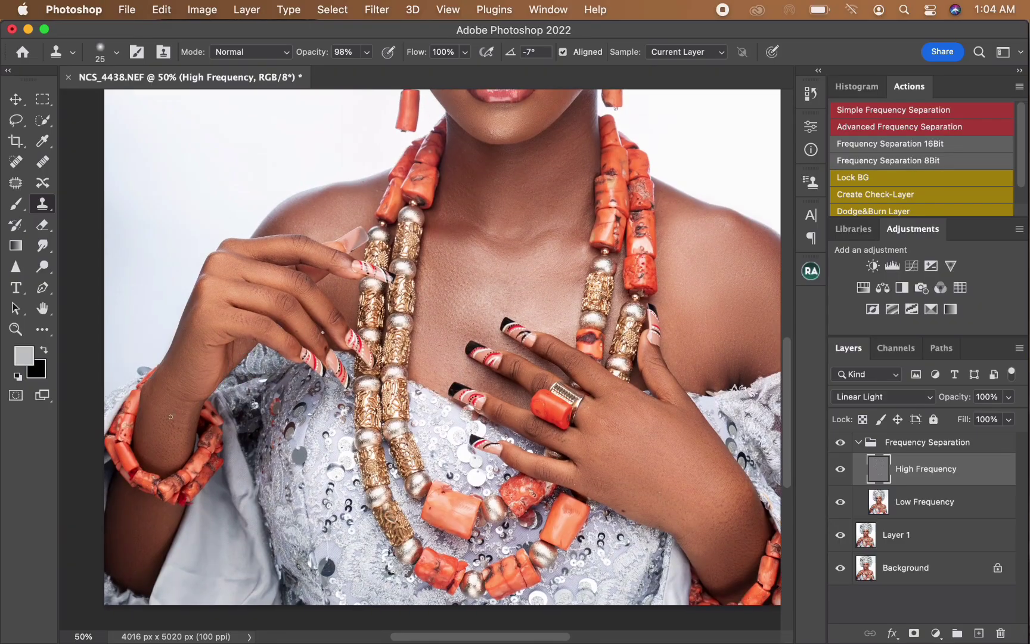
click(165, 386)
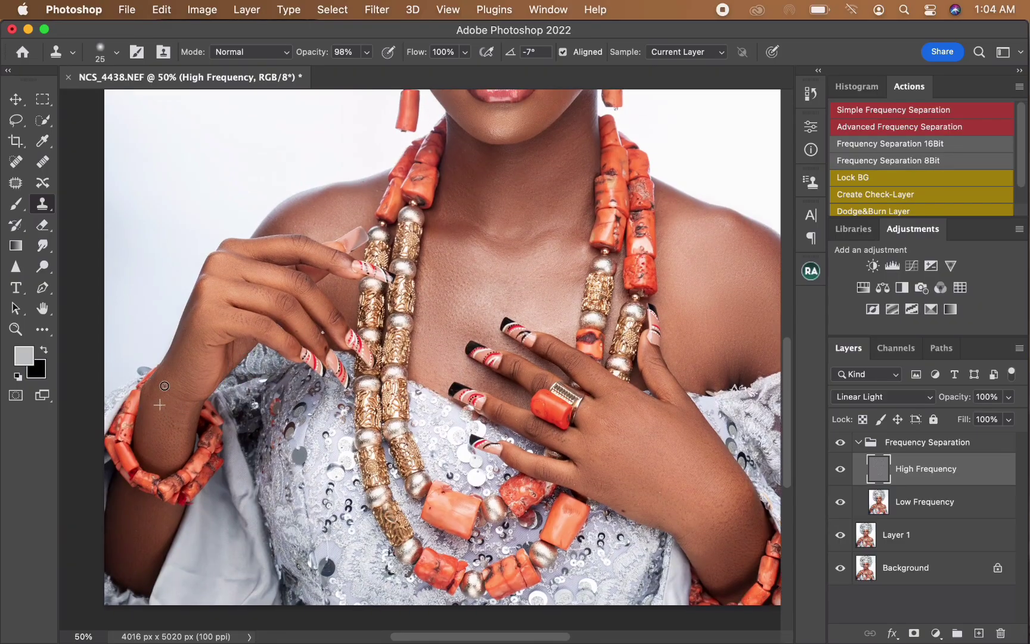
mouse_move(187, 391)
mouse_down()
mouse_move(158, 404)
mouse_move(151, 387)
mouse_move(155, 399)
mouse_move(189, 382)
mouse_move(159, 410)
mouse_up()
alt+click(168, 421)
Step: Select the Low Frequency layer and smooth the outer part of the viewer's-right shoulder with a 200 px Mixer Brush
key(super+minus)
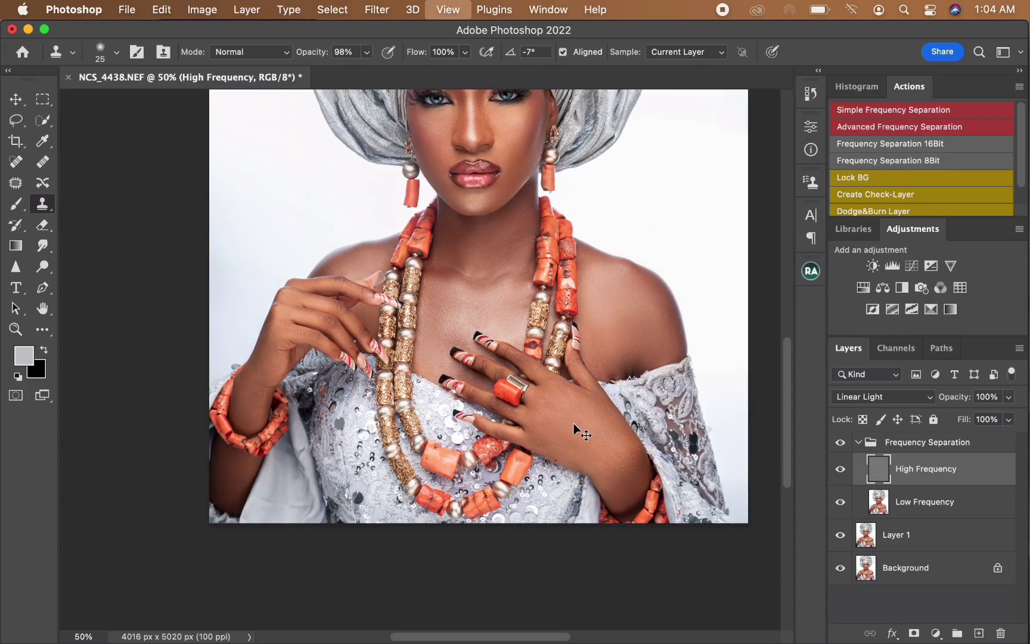
alt+click(648, 344)
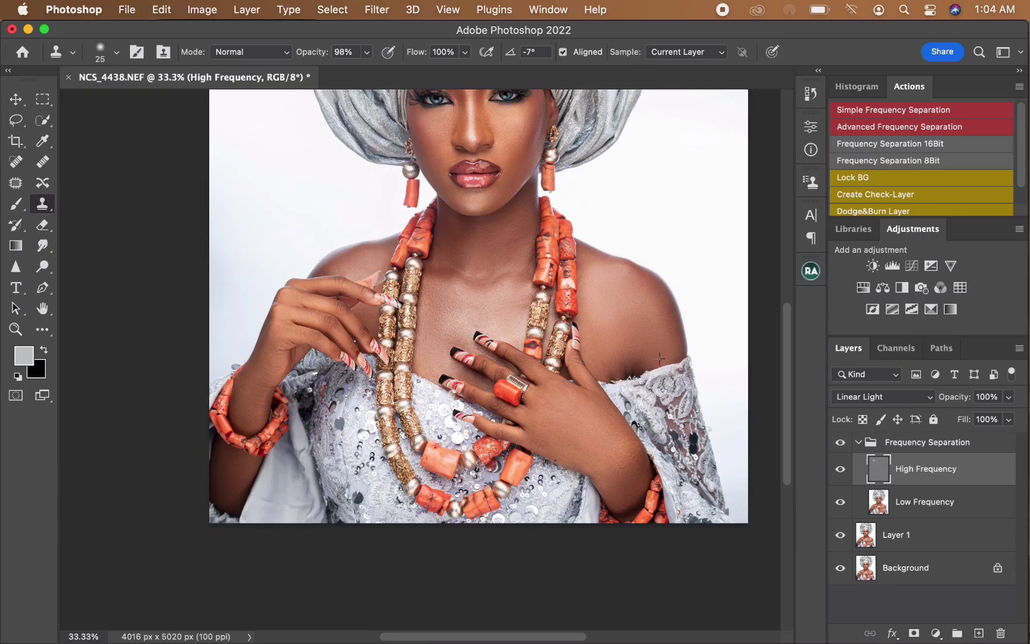
click(927, 502)
key(b)
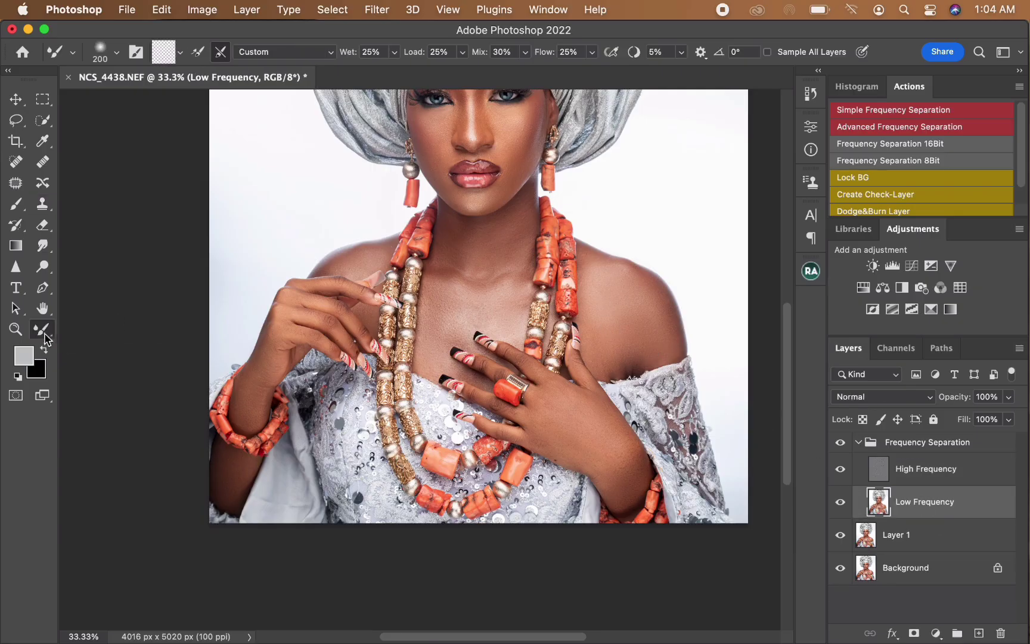
mouse_move(649, 336)
mouse_down()
mouse_move(610, 360)
mouse_move(660, 336)
mouse_move(655, 302)
mouse_up()
key(])
Step: Smooth the tones at the base of the neck with the Mixer Brush
drag(458, 238, 471, 233)
key(])
key(])
key(])
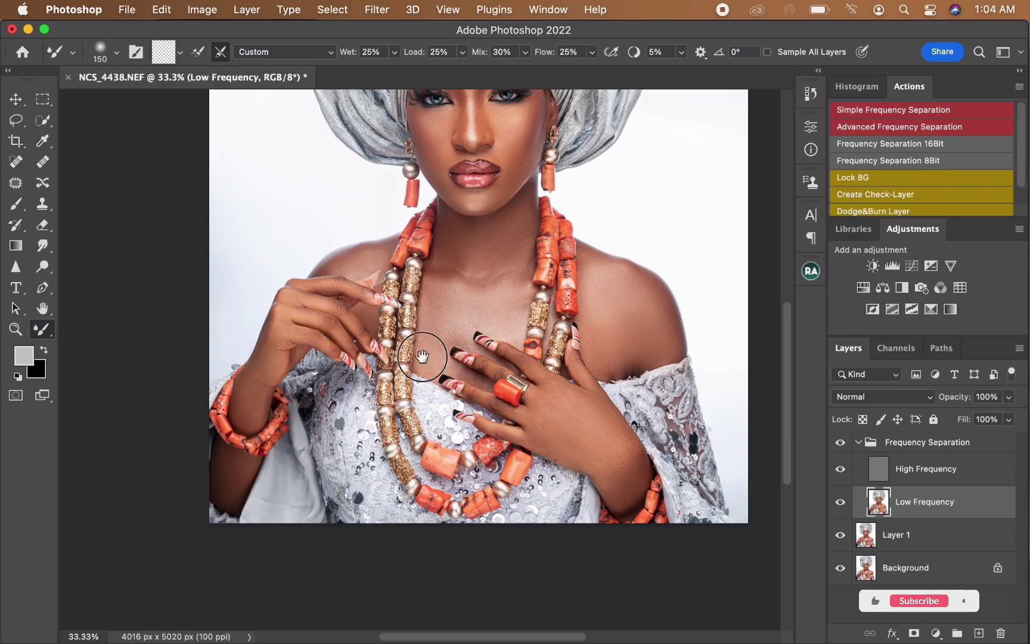
drag(421, 352, 397, 407)
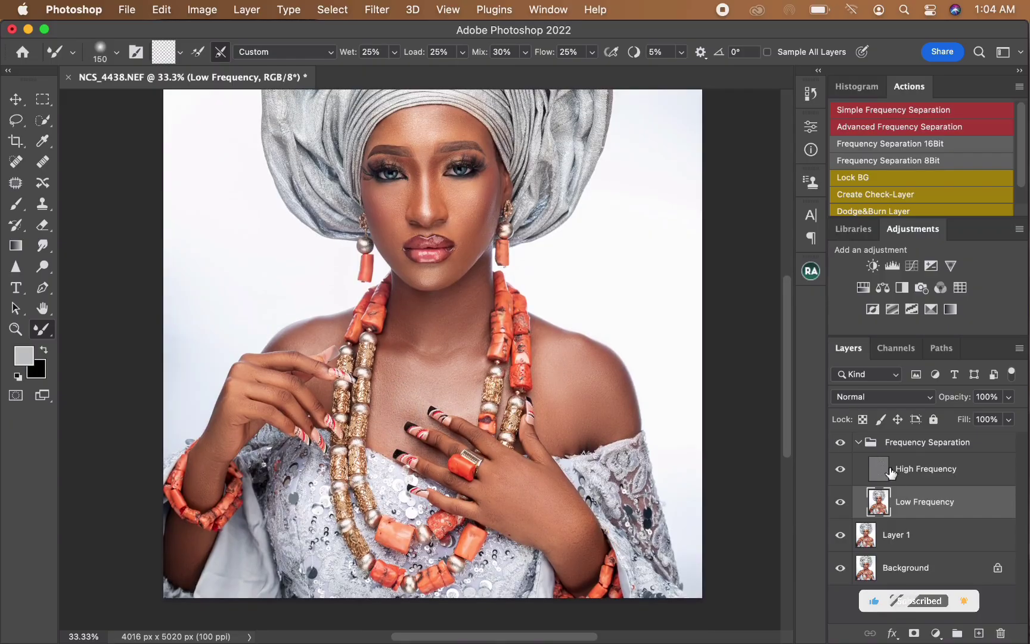
Step: Toggle the Frequency Separation group's visibility to compare the portrait before and after the skin retouch
click(843, 448)
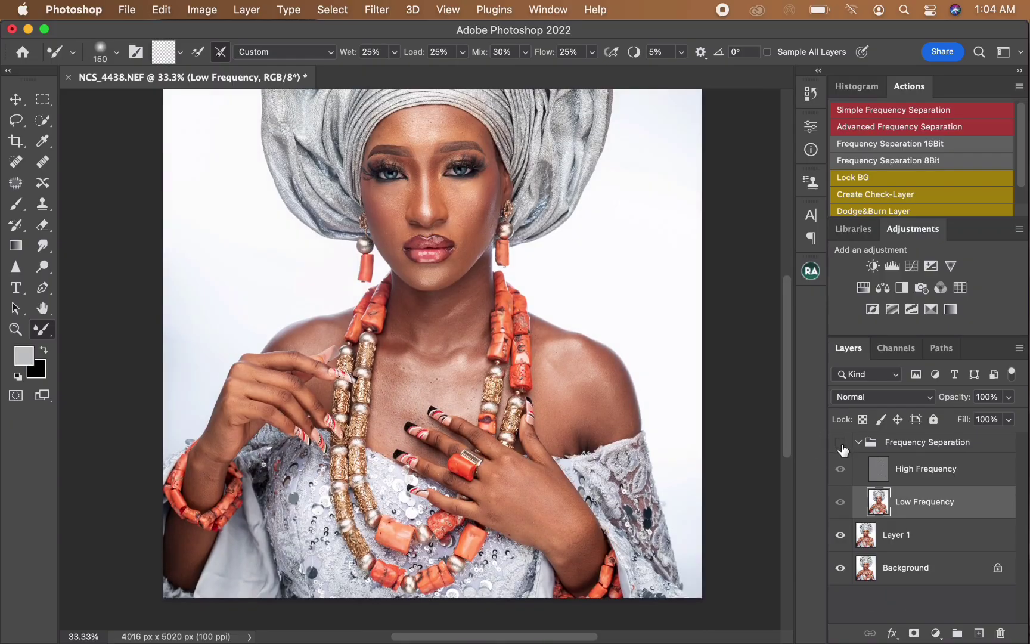
click(843, 451)
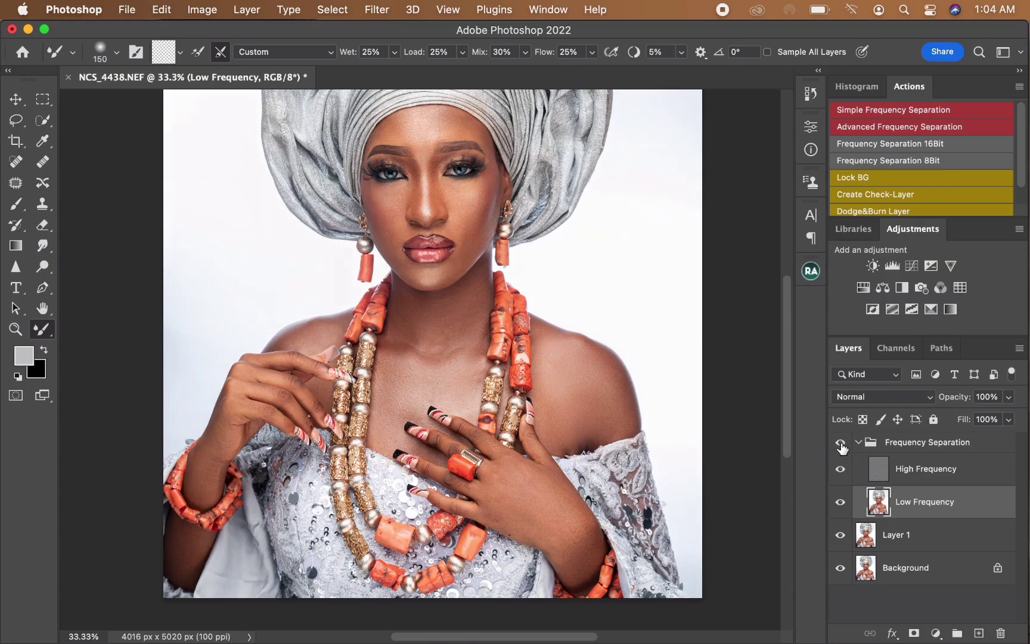
click(841, 446)
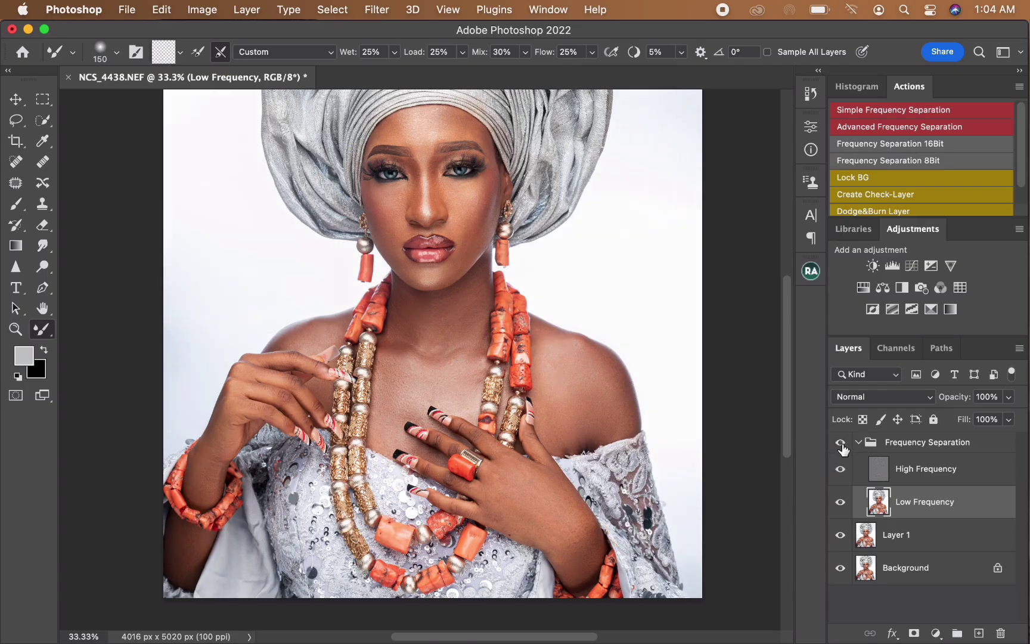